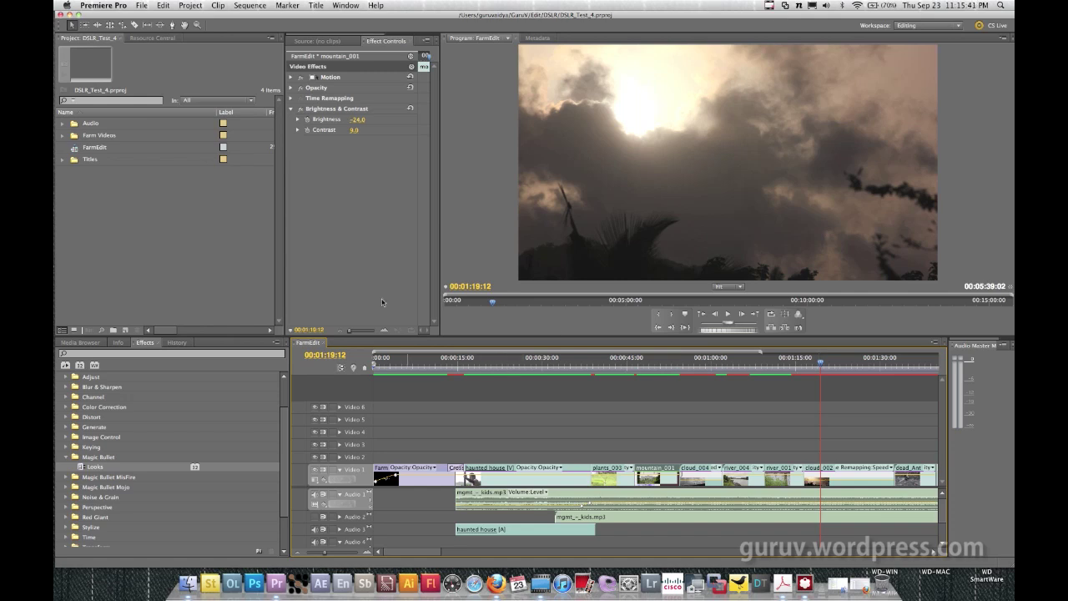
Preview the sequence, drop Magic Bullet Looks on the haunted house clip, and launch Edit Look
left_click_drag(505, 367, 427, 363)
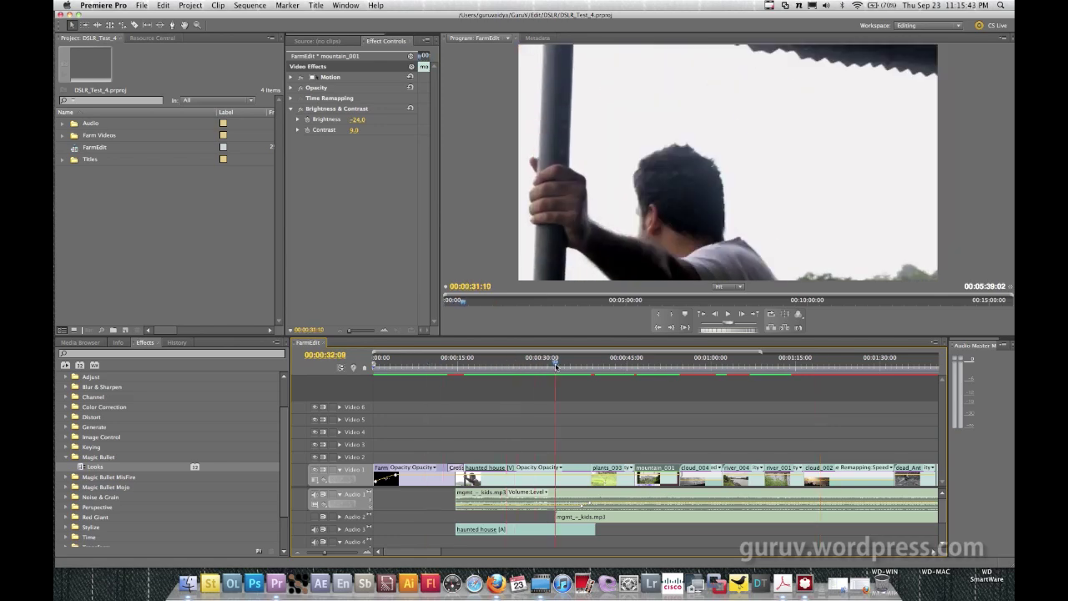
mouse_move(427, 362)
left_mouse_down()
mouse_move(803, 375)
mouse_move(492, 383)
left_mouse_up()
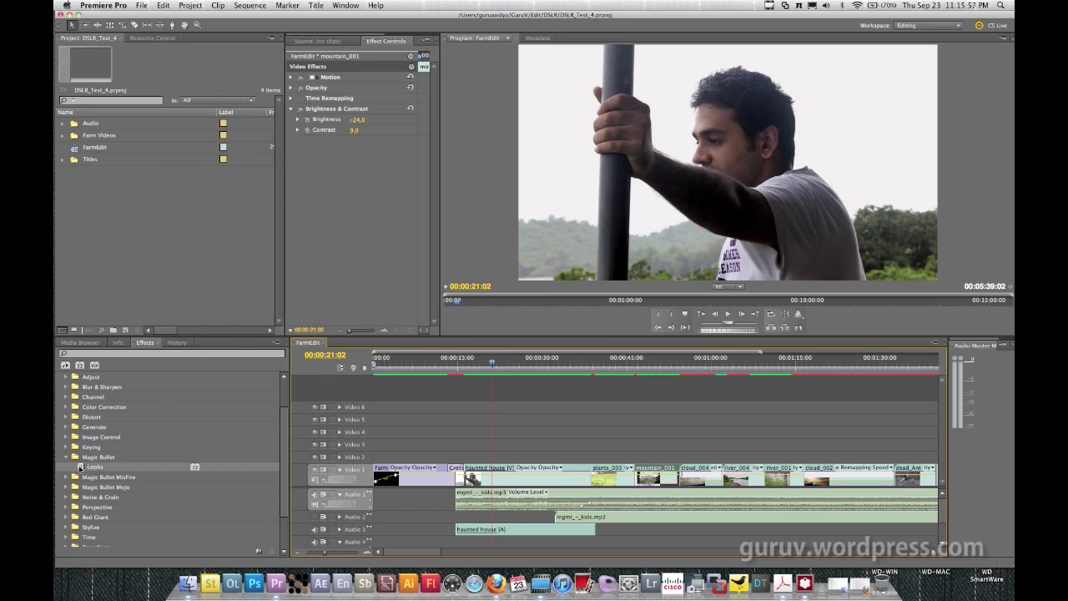
left_click_drag(80, 468, 526, 474)
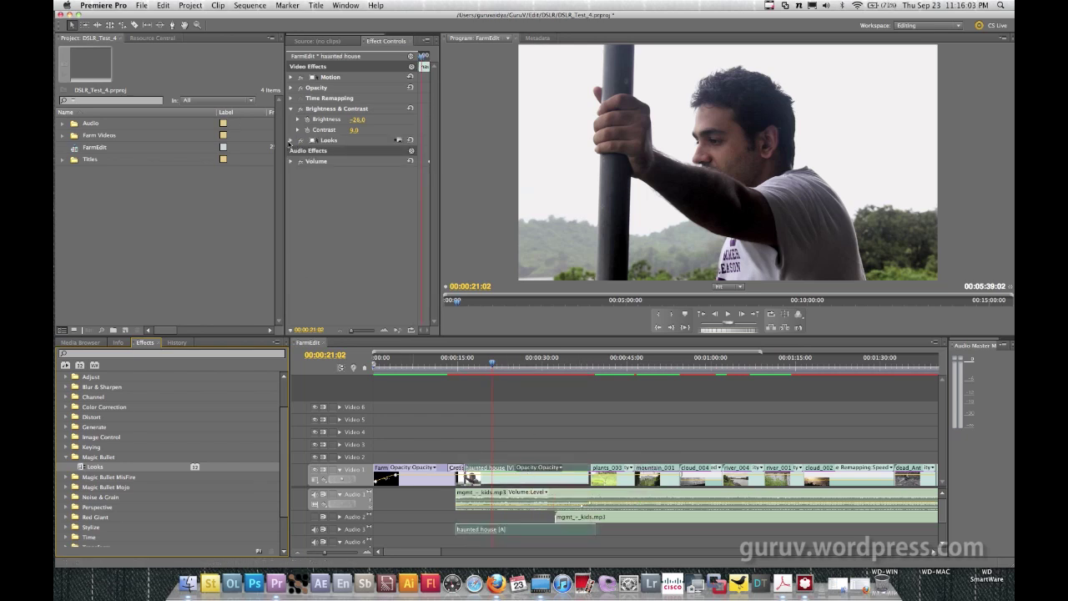
left_click(291, 140)
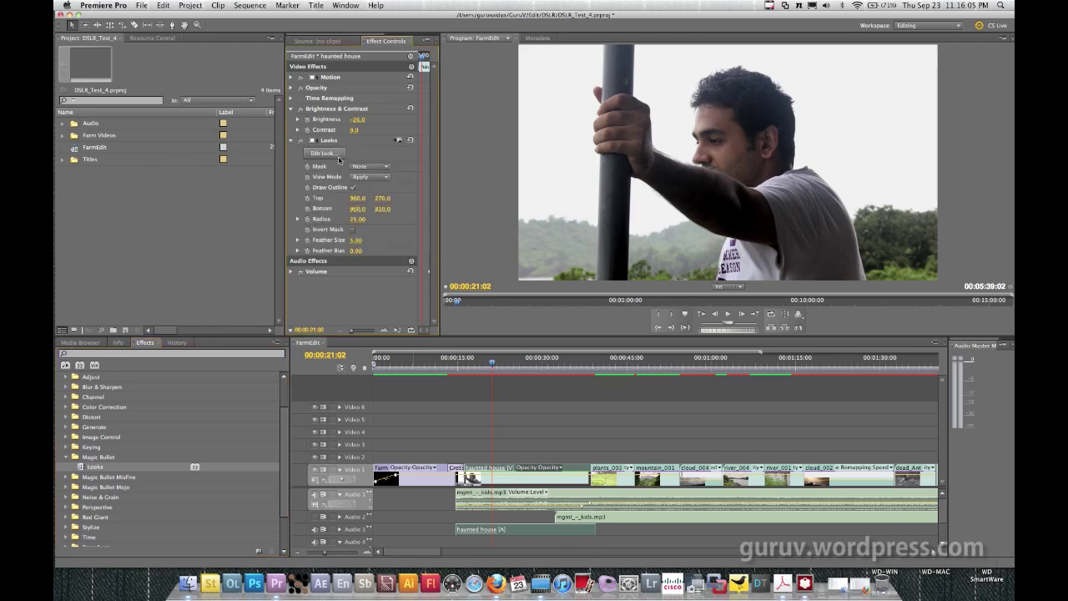
left_click(337, 155)
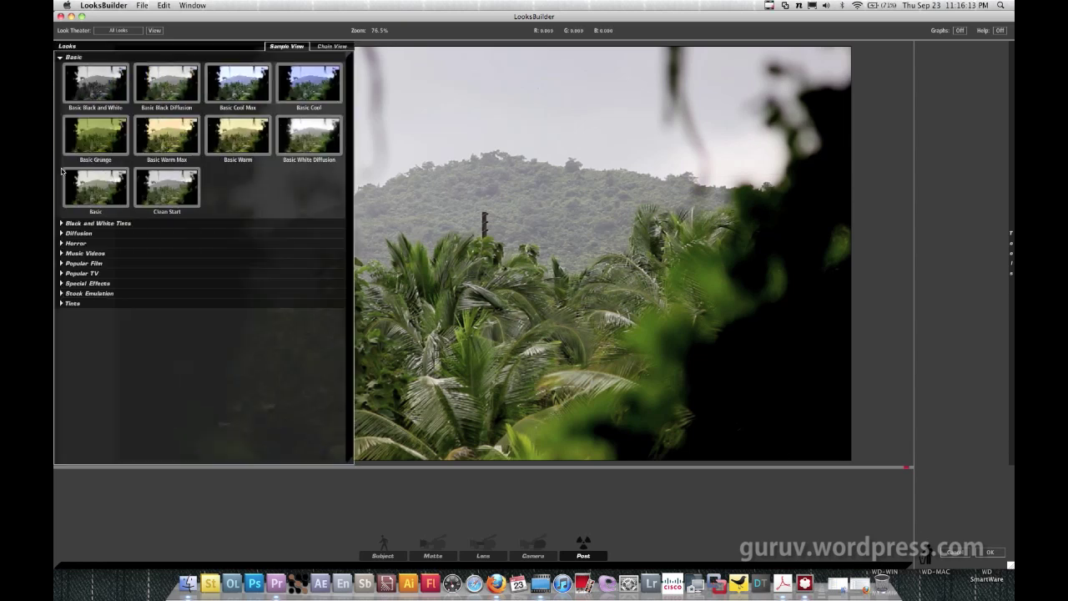
Reopen LooksBuilder and apply the Basic Warm Max preset to the haunted house clip
left_click(965, 552)
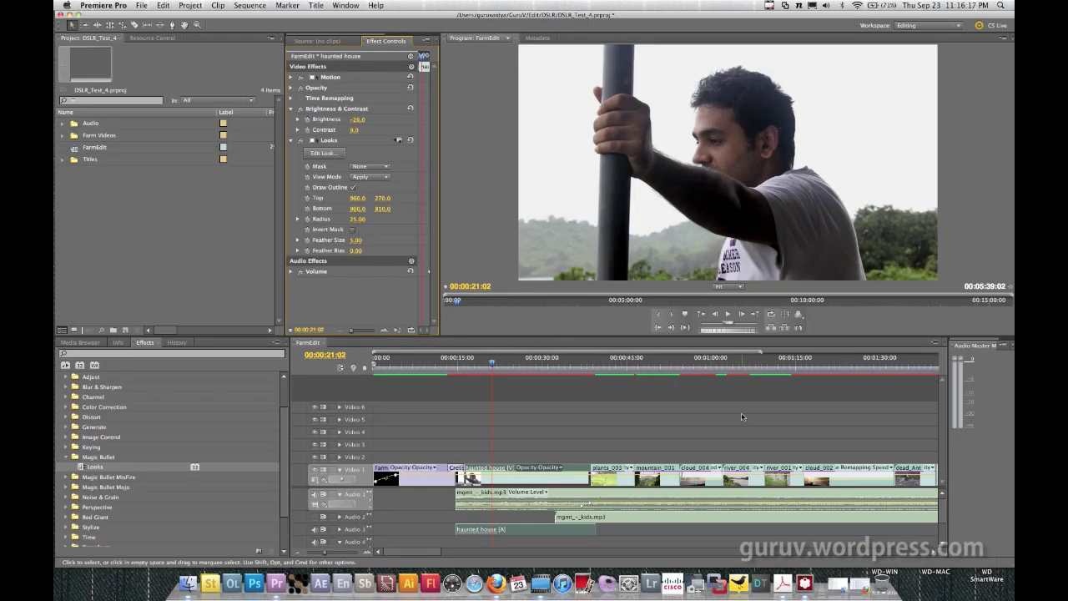
left_click(322, 154)
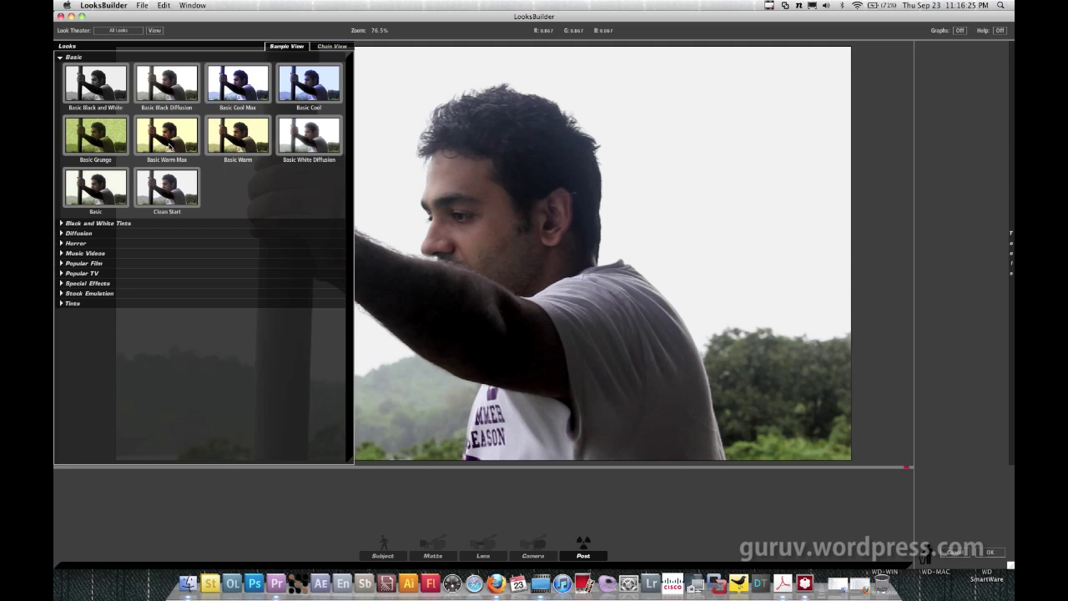
left_click(171, 140)
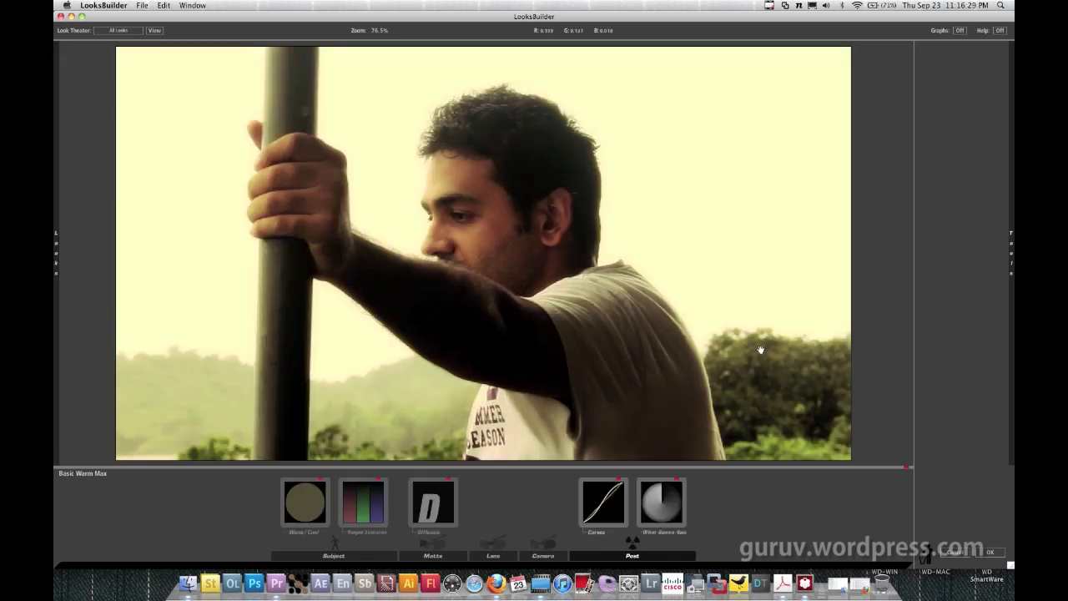
left_click(991, 553)
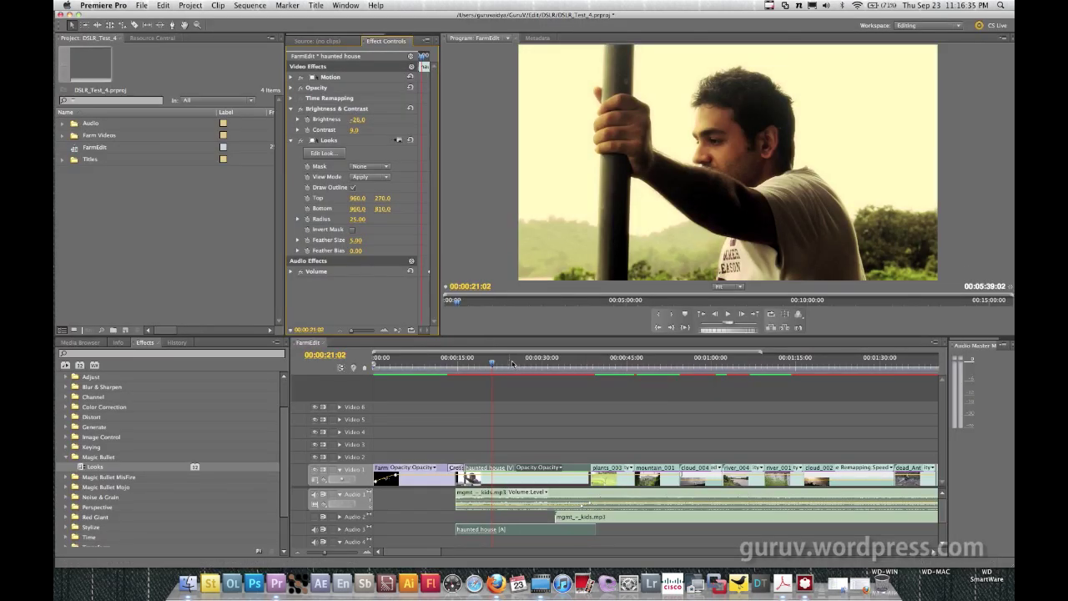
Scrub the sequence to check the warm grade on the haunted house clip
mouse_move(511, 362)
left_mouse_down()
mouse_move(541, 364)
mouse_move(492, 364)
left_mouse_up()
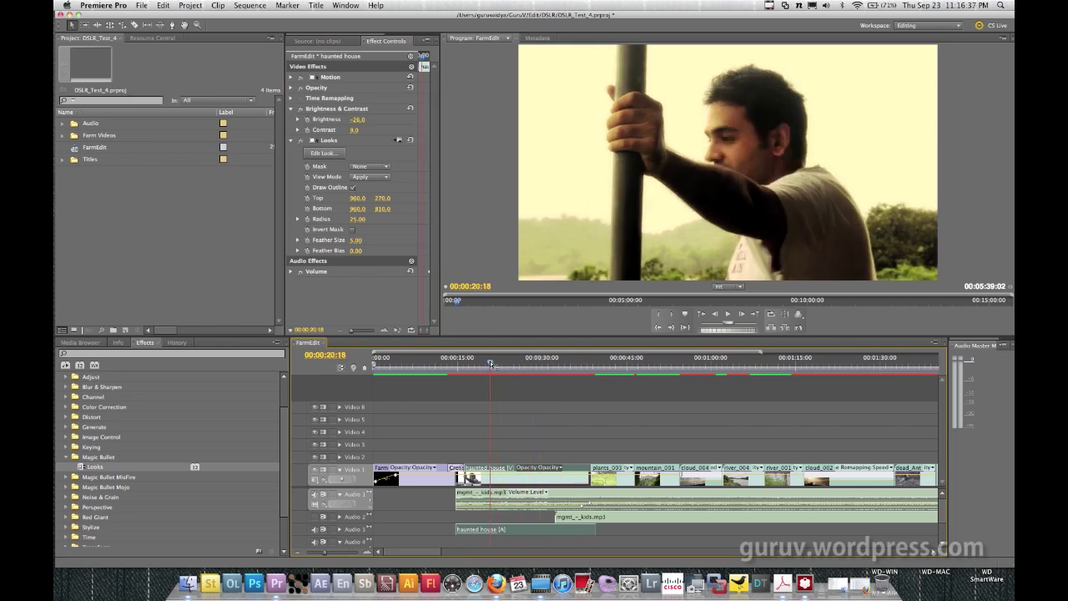
left_click(604, 362)
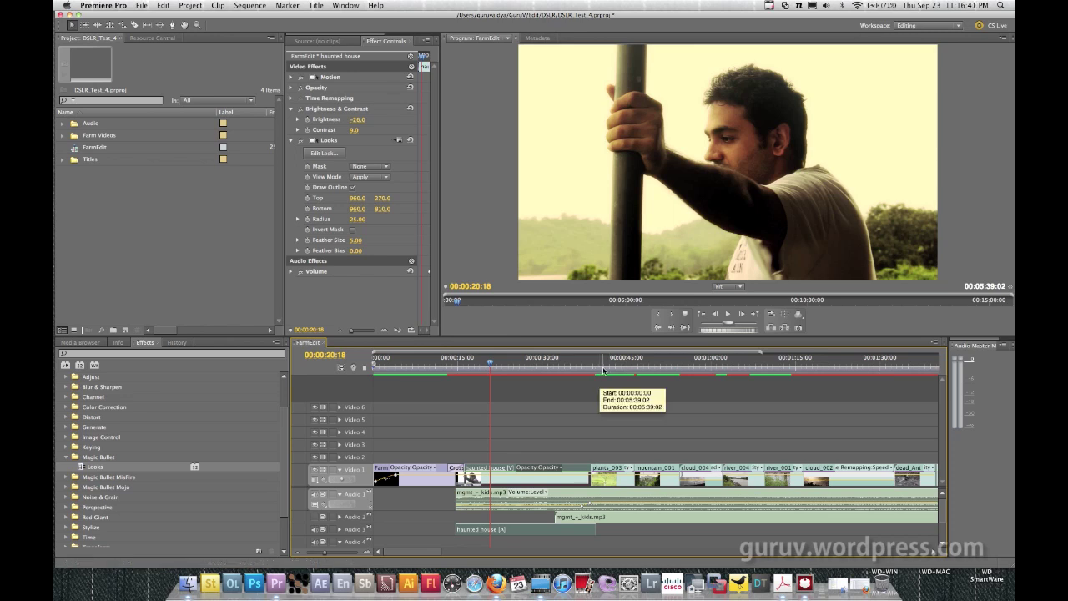
left_click(552, 362)
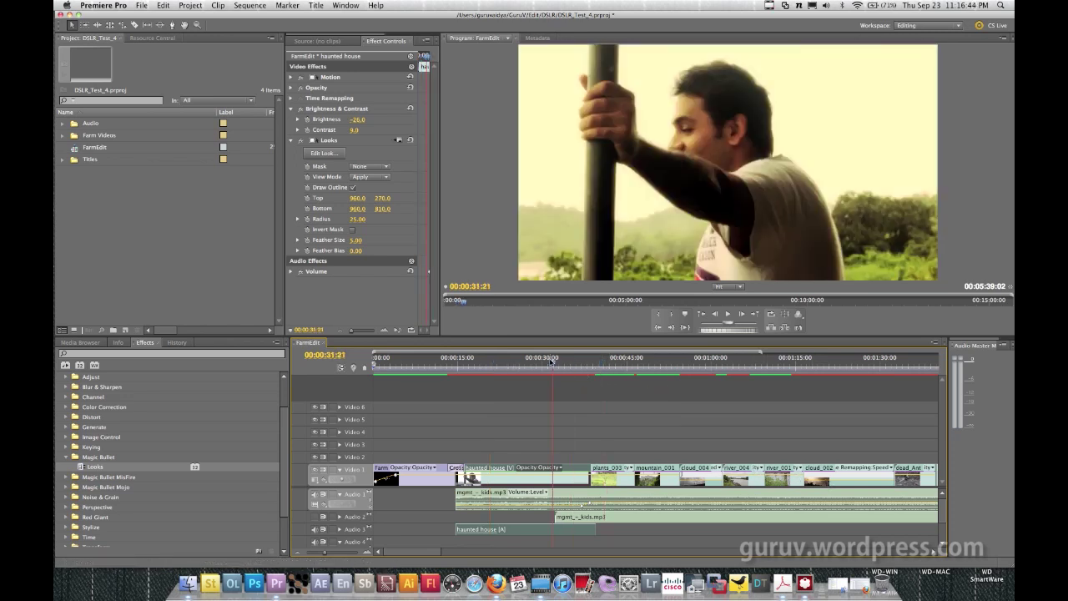
left_click_drag(552, 362, 524, 362)
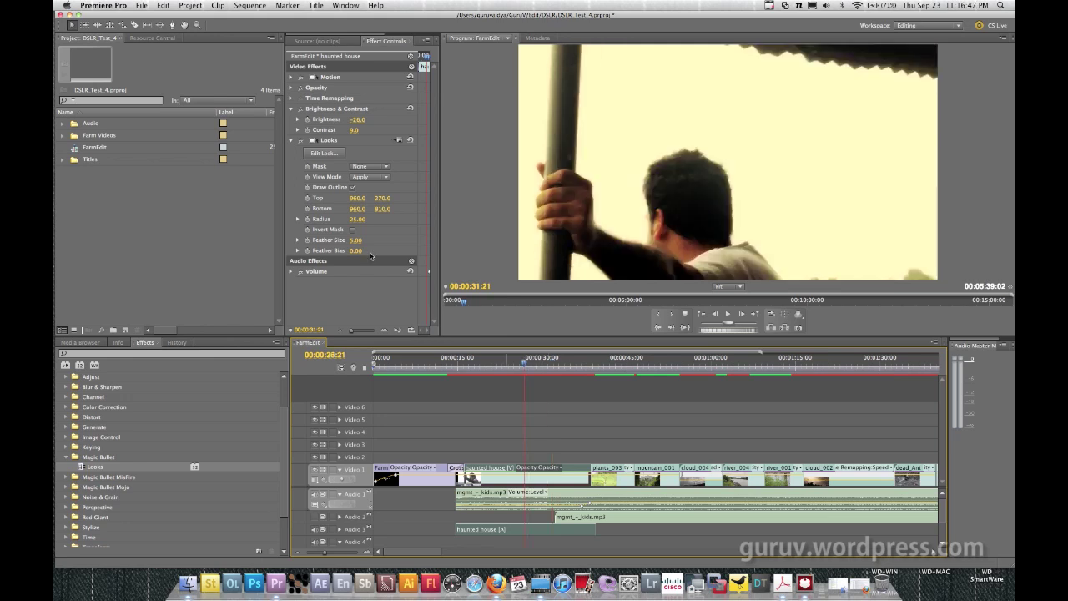
Select the Looks effect in Effect Controls and copy it
left_click(329, 146)
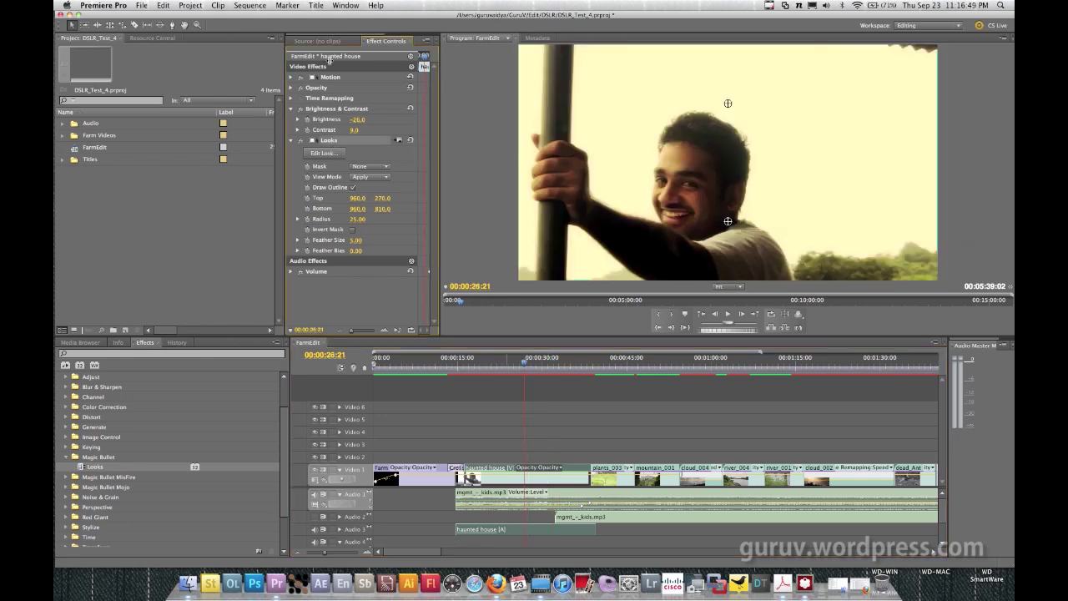
left_click_drag(438, 143, 454, 144)
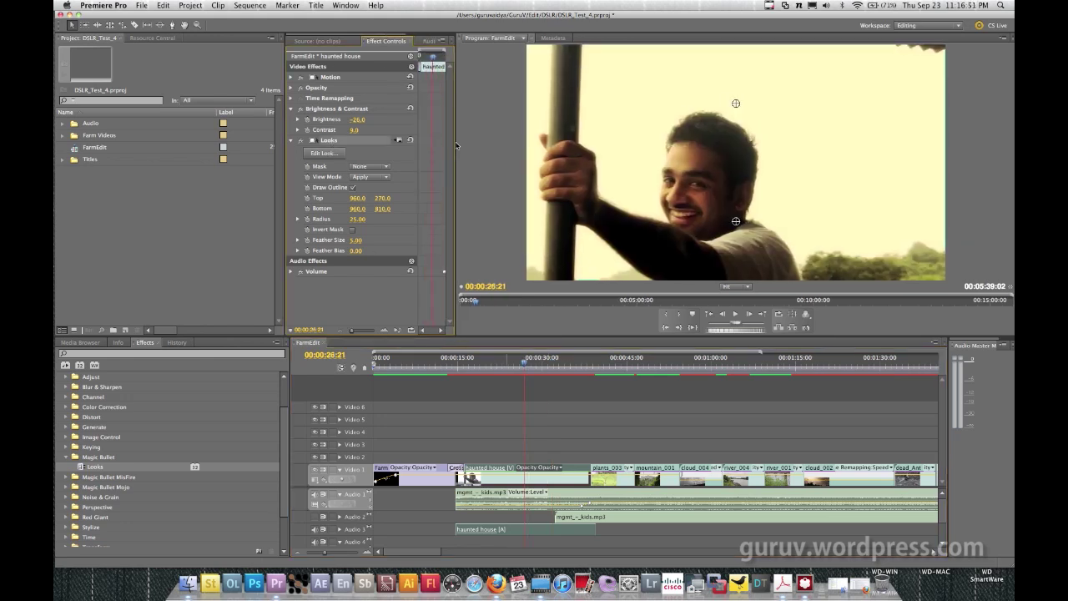
left_click(164, 5)
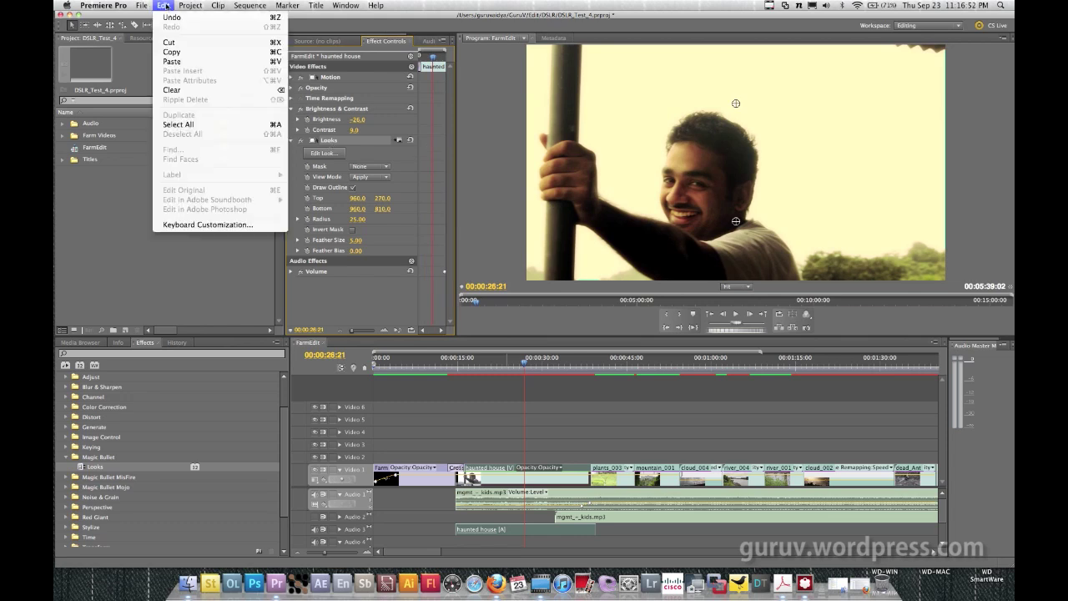
Copy the Looks effect and select clips plants_003 through cloud_002 on Video 1
left_click(198, 55)
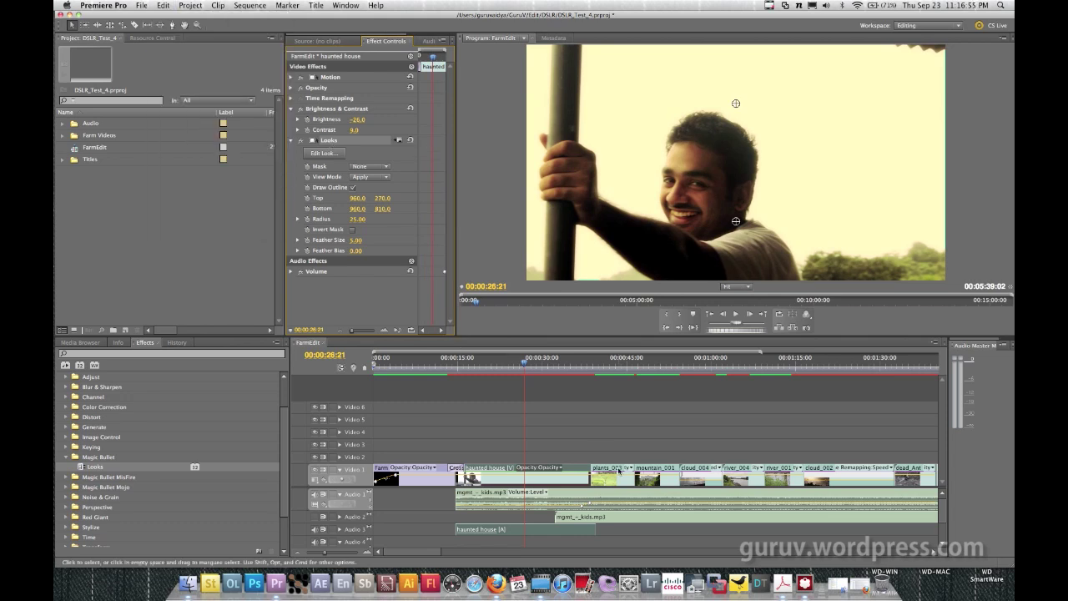
left_click(621, 478)
left_click(657, 478, "shift")
left_click(704, 479, "shift")
left_click(736, 482, "shift")
left_click(776, 481, "shift")
left_click(824, 481, "shift")
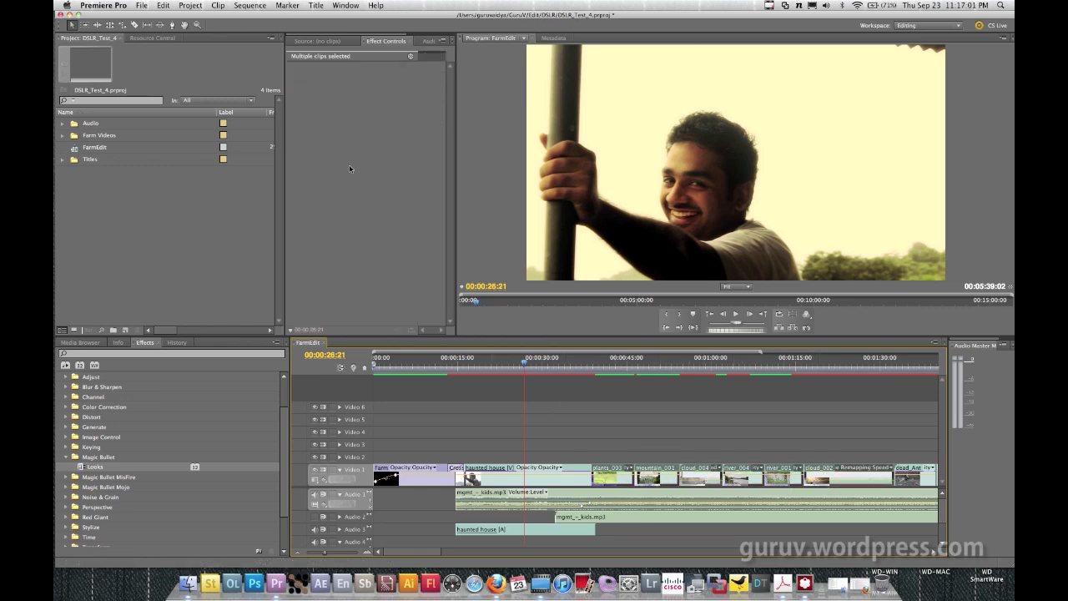
Paste the Looks effect onto the selected clips and preview the plant and cloud shots
left_click(171, 9)
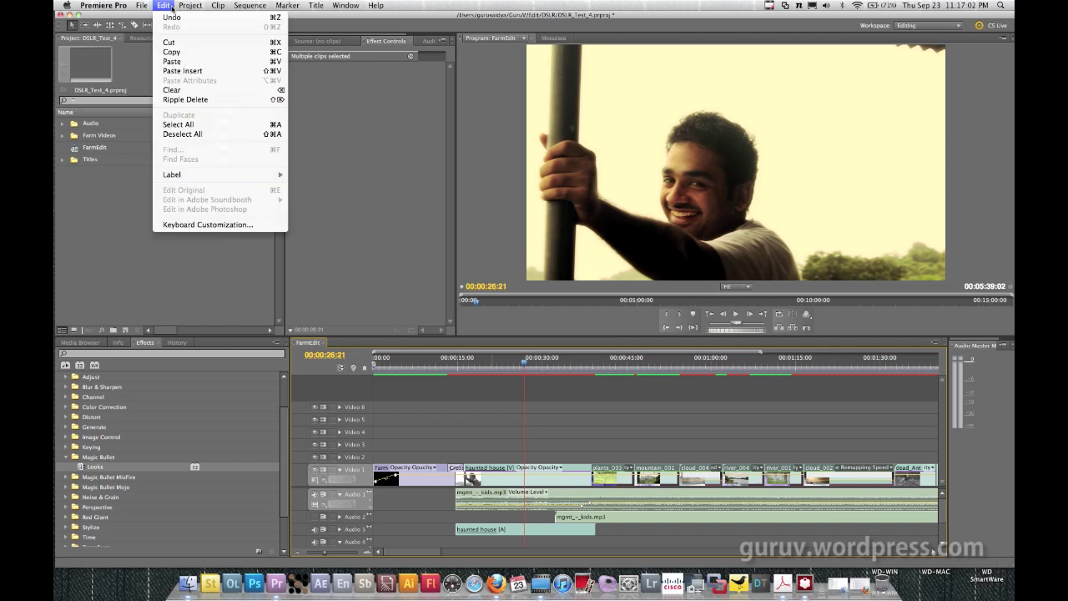
left_click(185, 62)
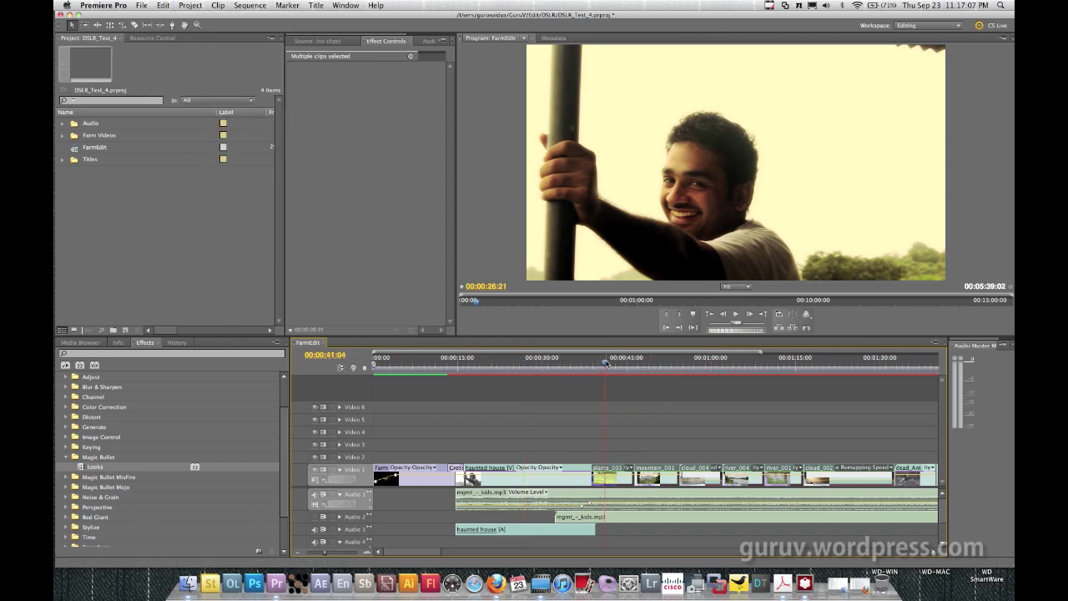
left_click_drag(607, 363, 658, 362)
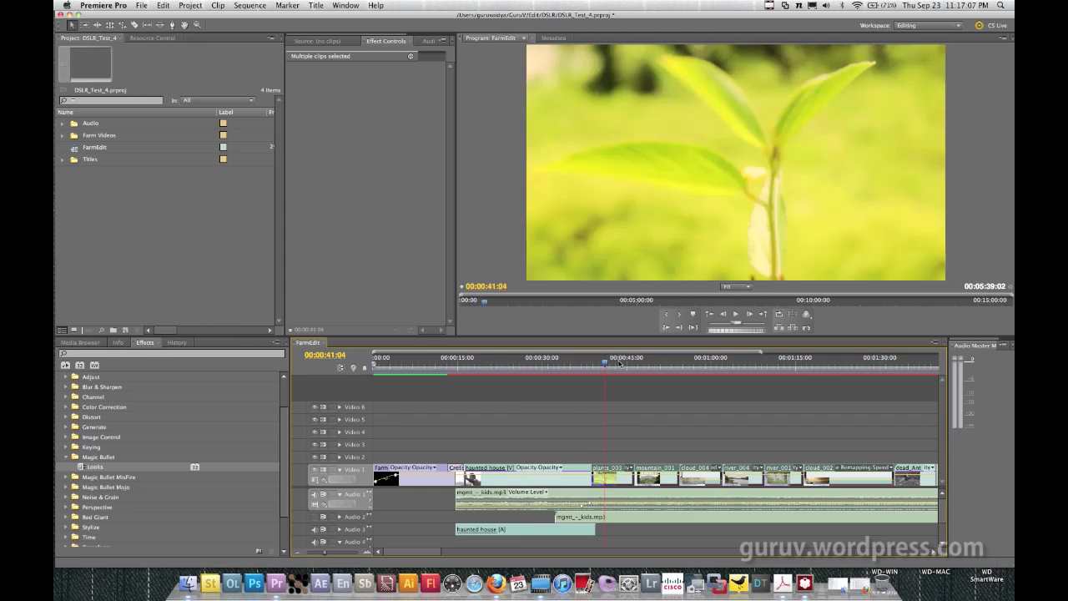
left_click(705, 363)
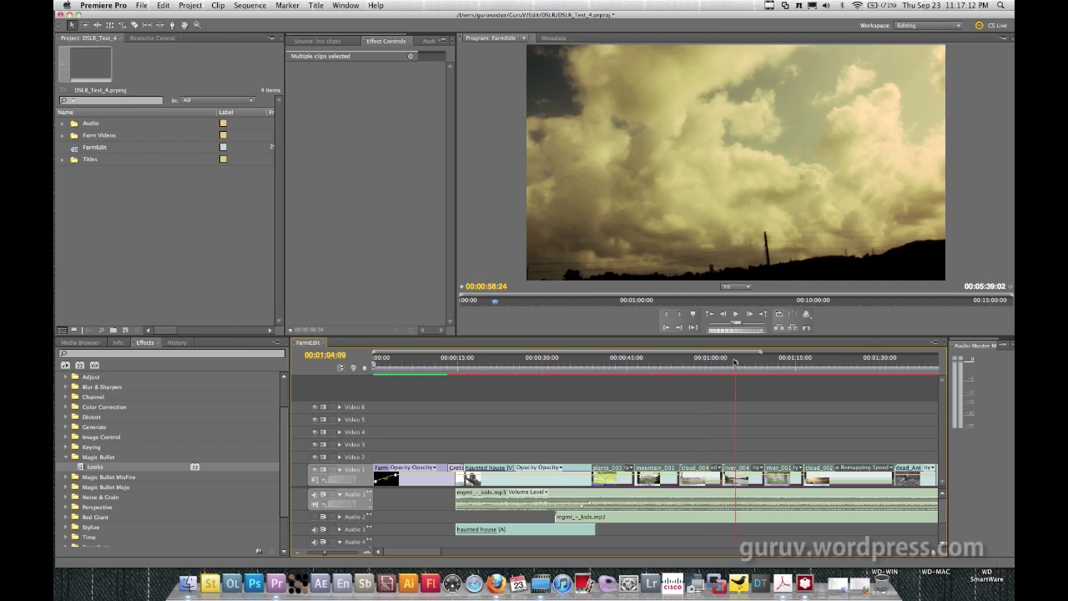
left_click(710, 362)
left_click_drag(710, 361, 776, 362)
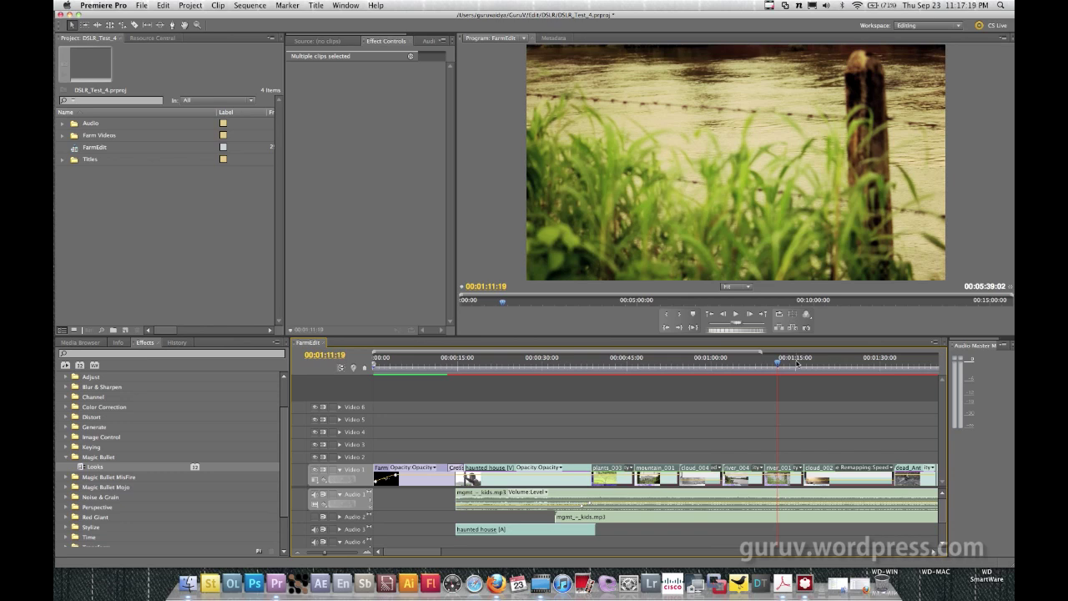
left_click(558, 359)
Regrade the haunted house clip with the Basic Cool preset and preview the result
left_click(527, 470)
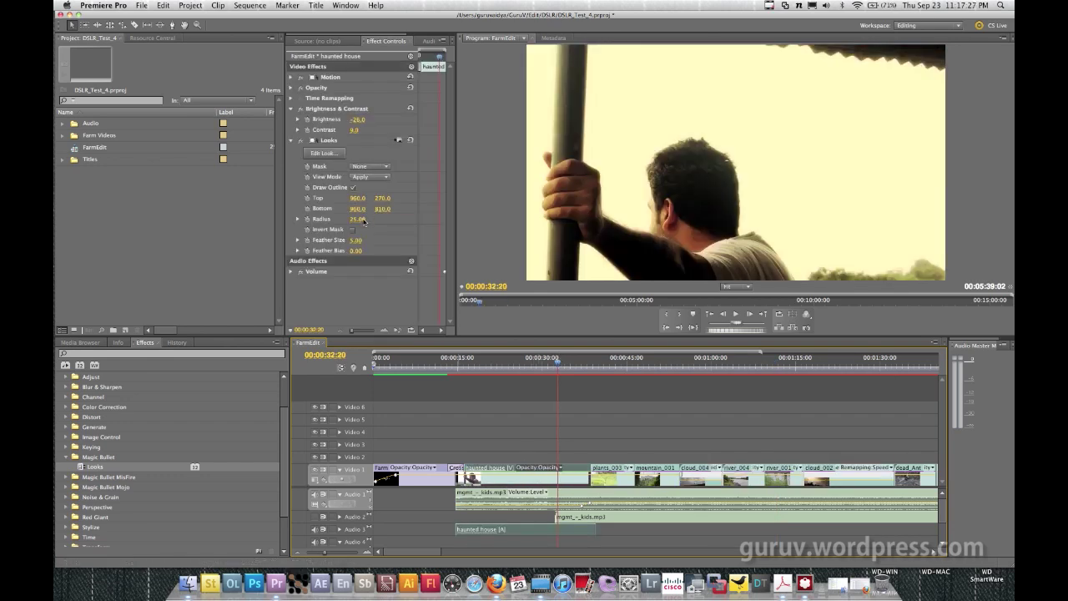
left_click(338, 153)
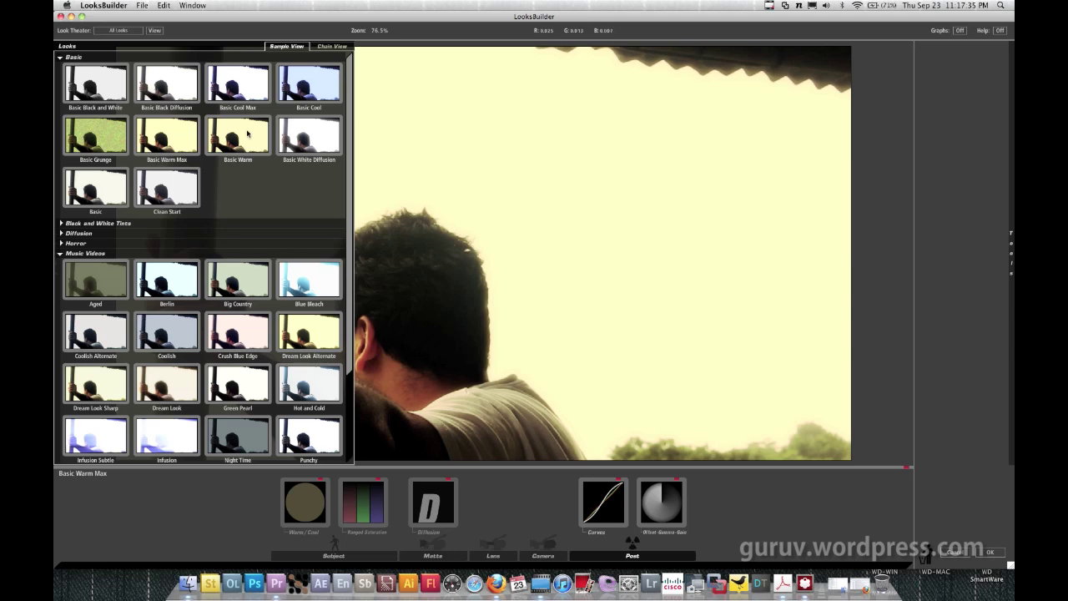
left_click(306, 92)
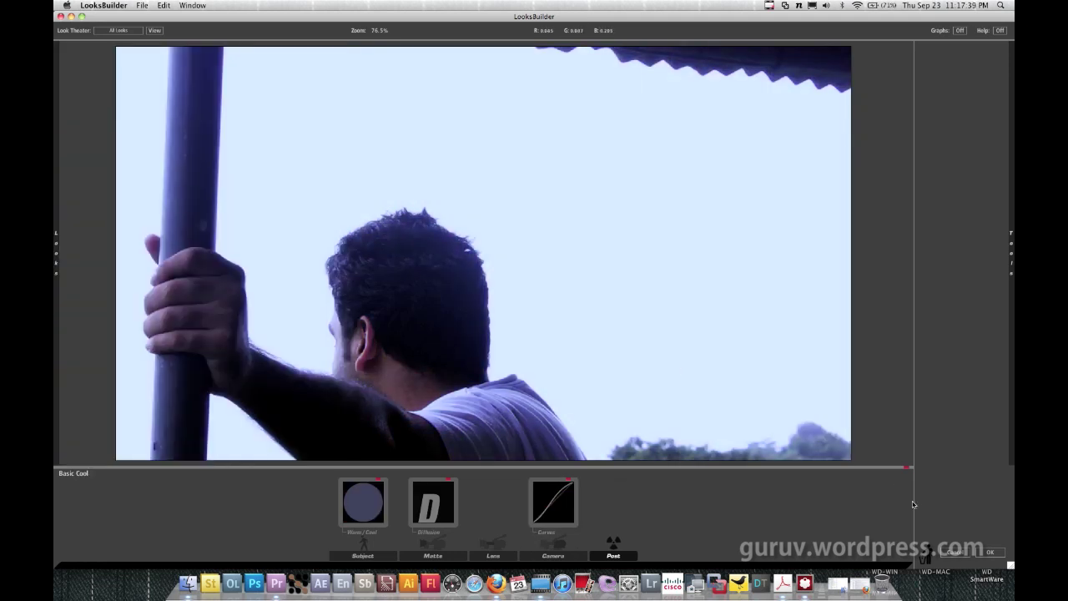
left_click(990, 552)
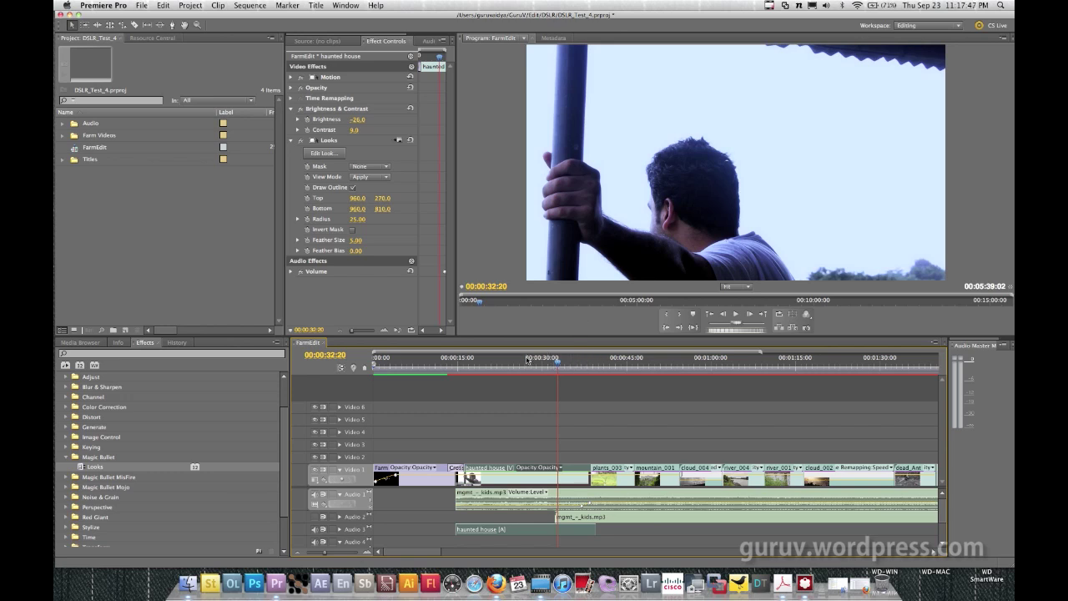
left_click_drag(530, 361, 501, 361)
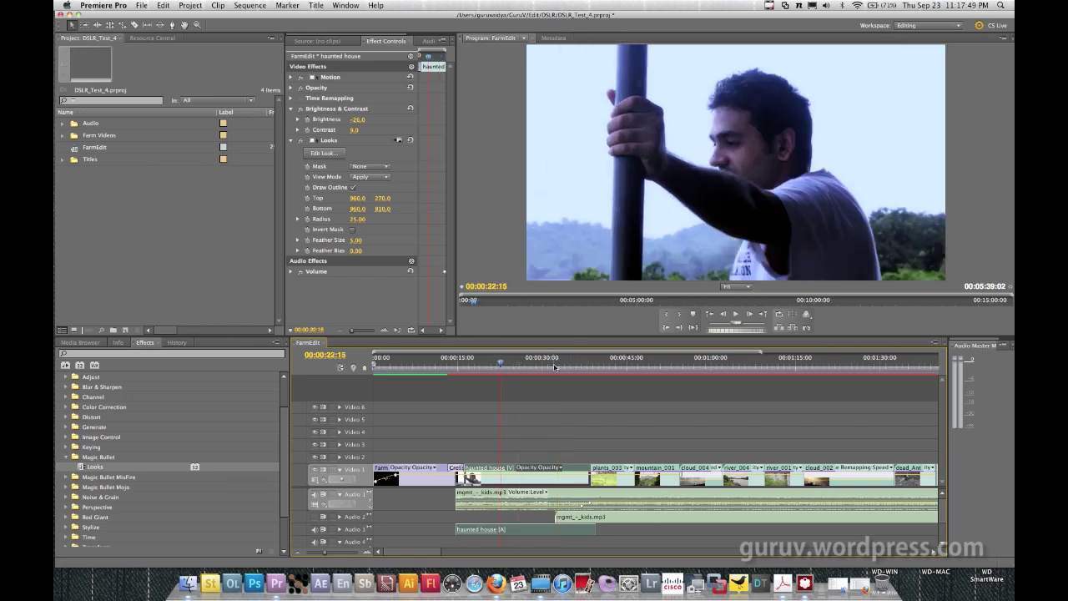
left_click(618, 364)
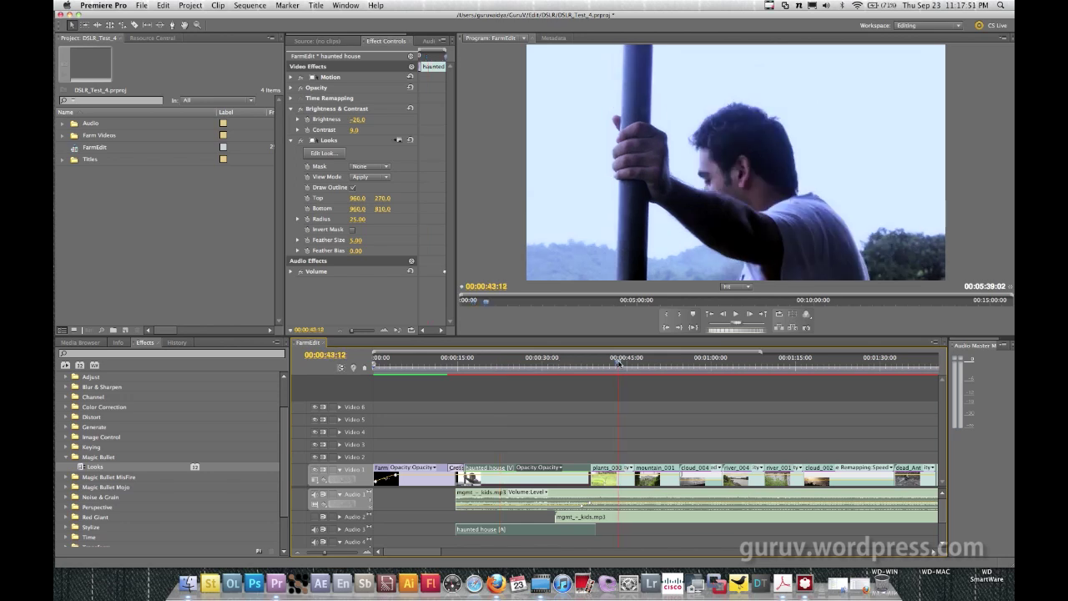
left_click(658, 364)
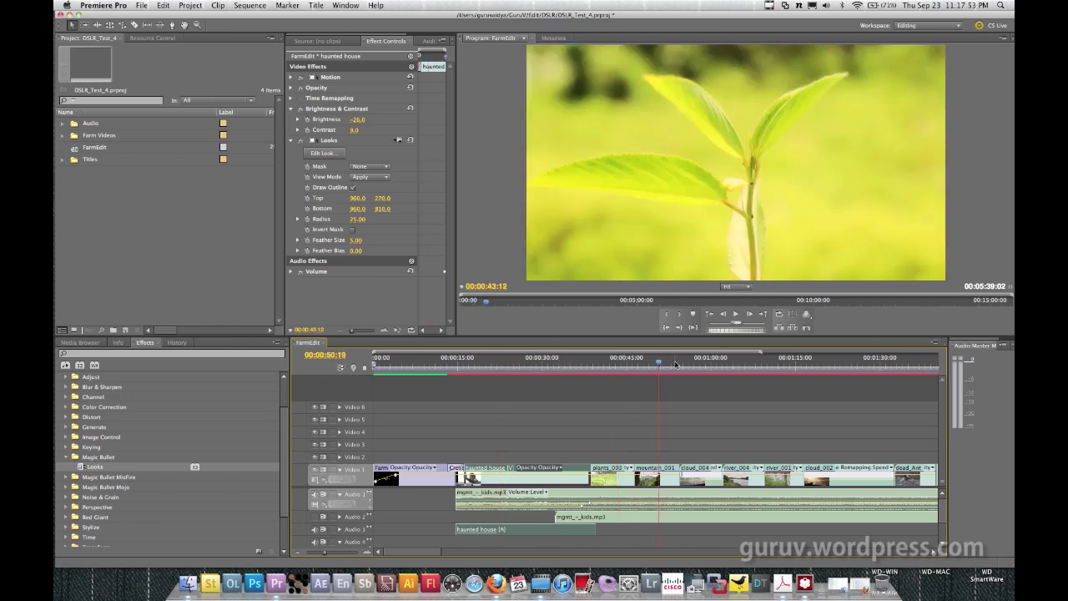
left_click(739, 364)
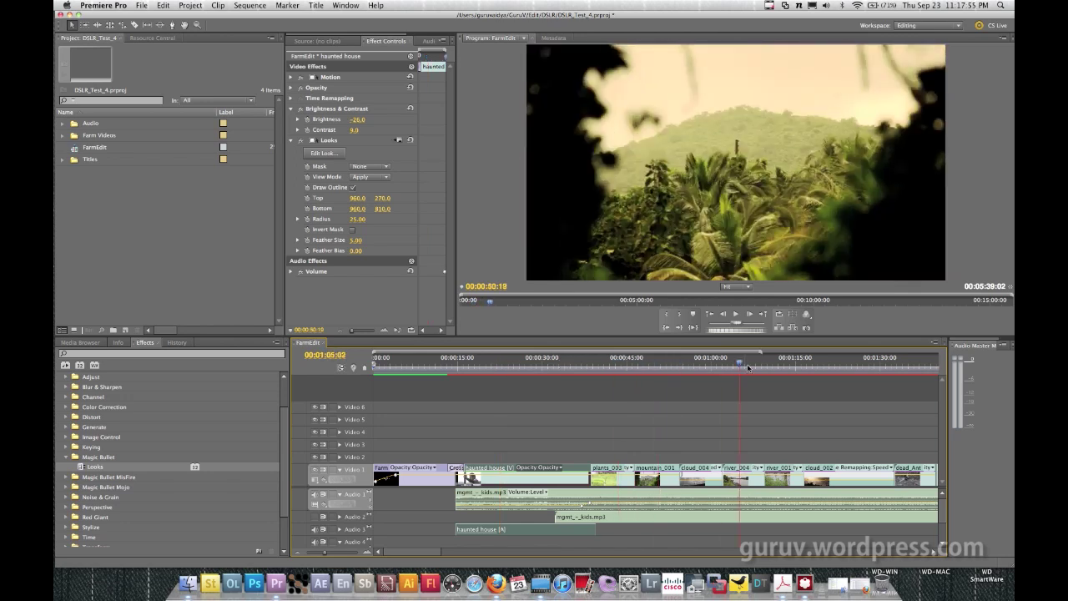
left_click(803, 364)
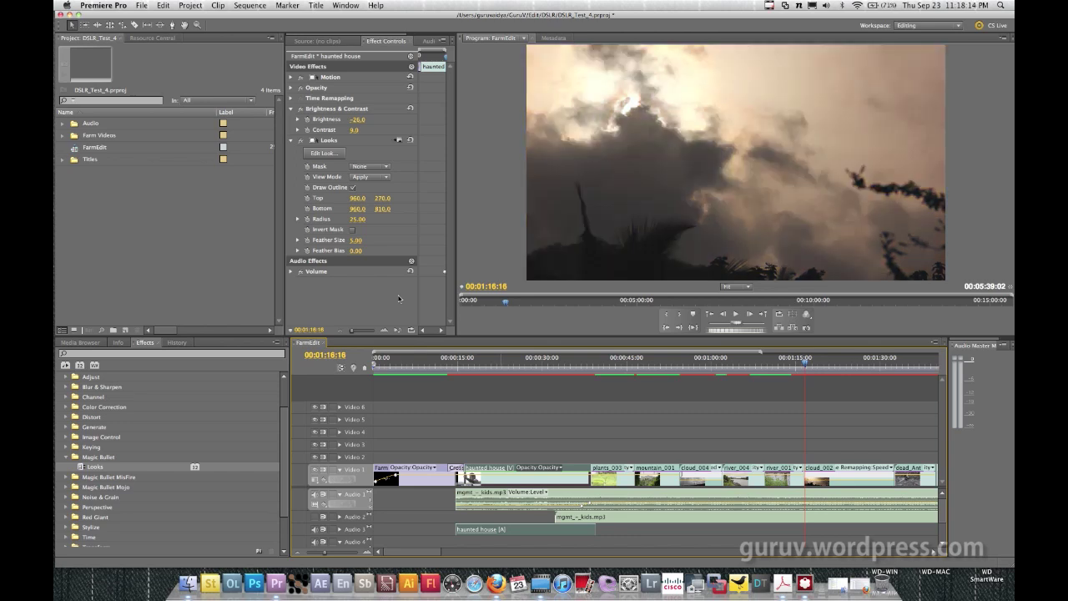
left_click(508, 361)
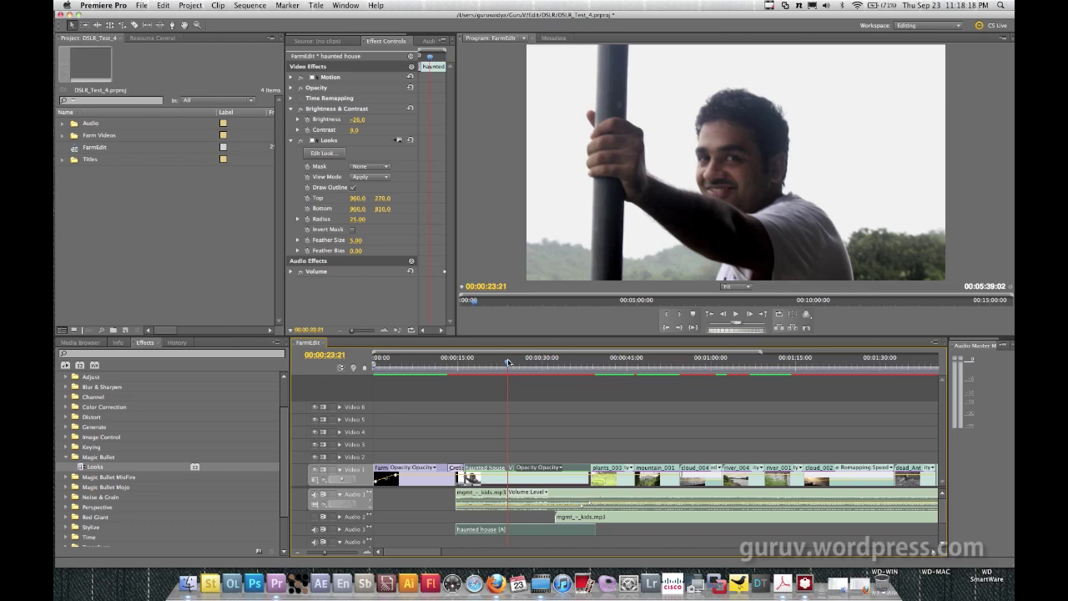
Delete the Looks effect from the haunted house clip, leaving only Brightness & Contrast
left_click(329, 140)
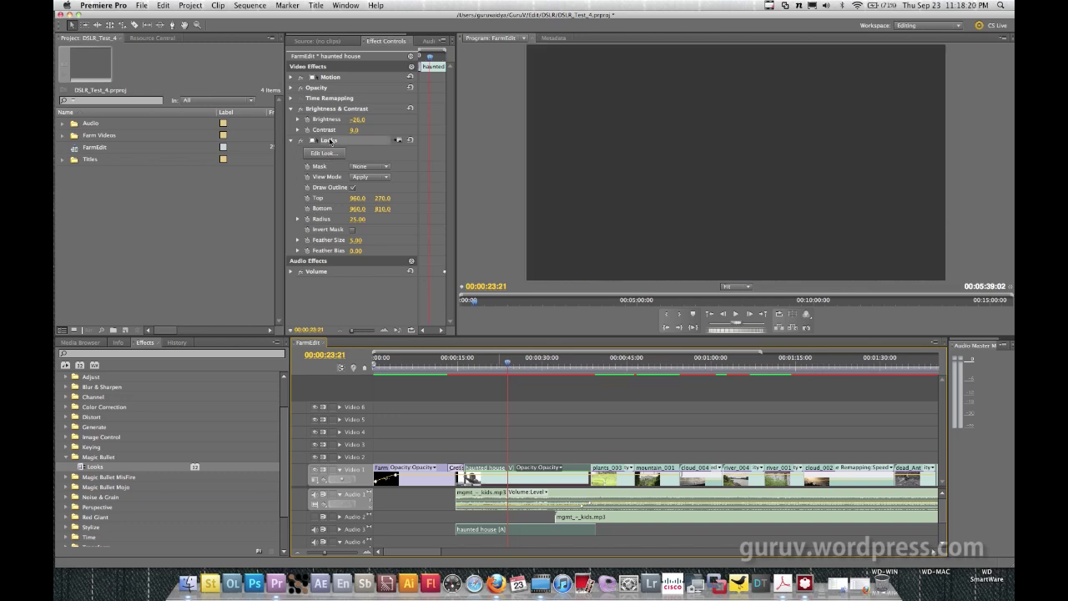
key("Delete")
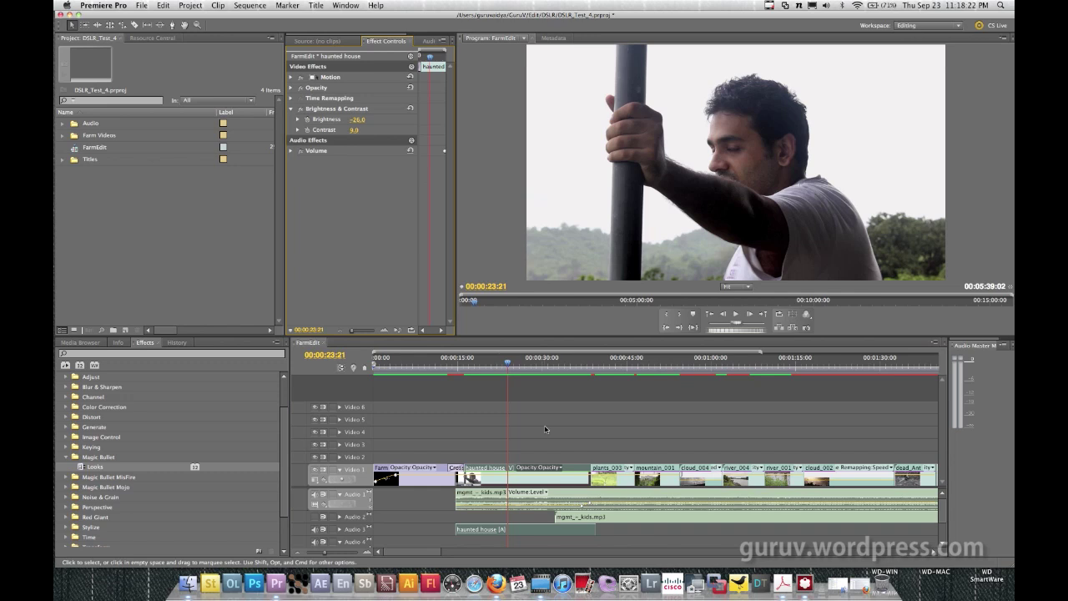
left_click(609, 482)
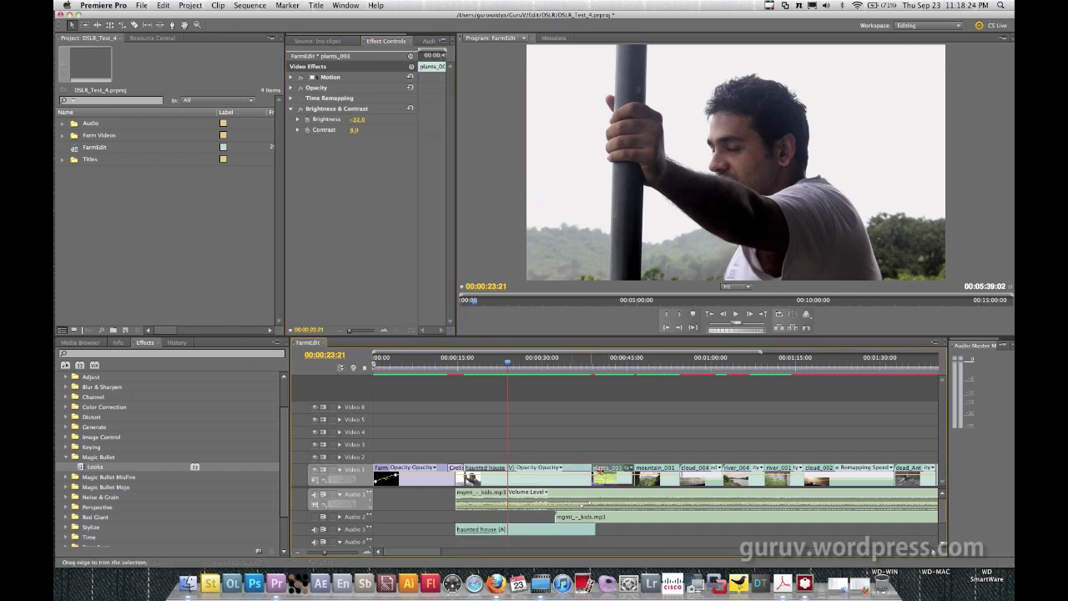
Scrub the sequence to check the neutral footage, then select all timeline clips
left_click_drag(504, 361, 490, 360)
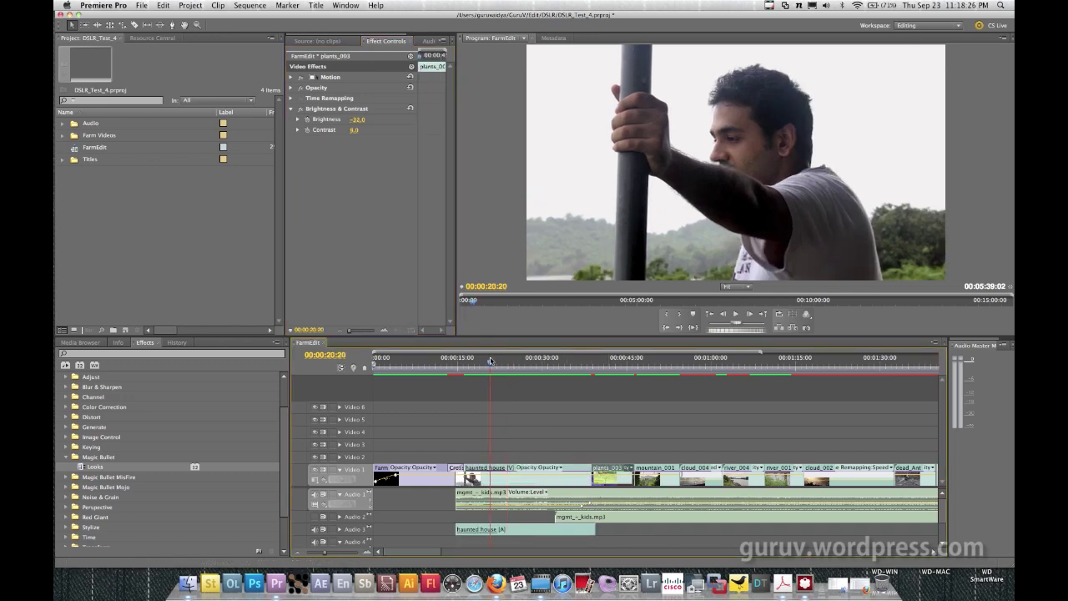
left_click(654, 362)
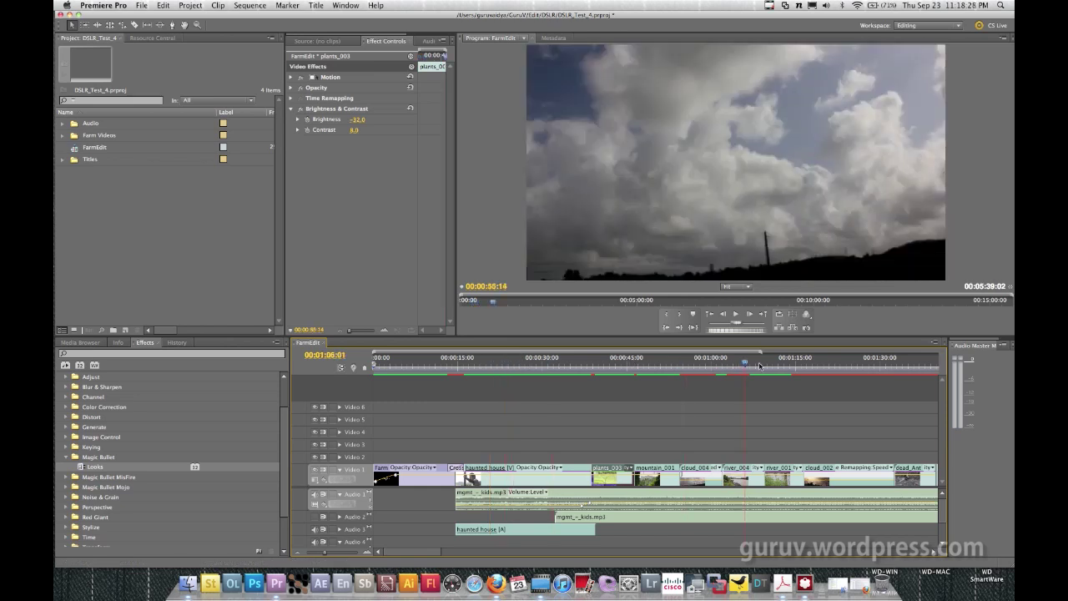
left_click_drag(634, 368, 503, 365)
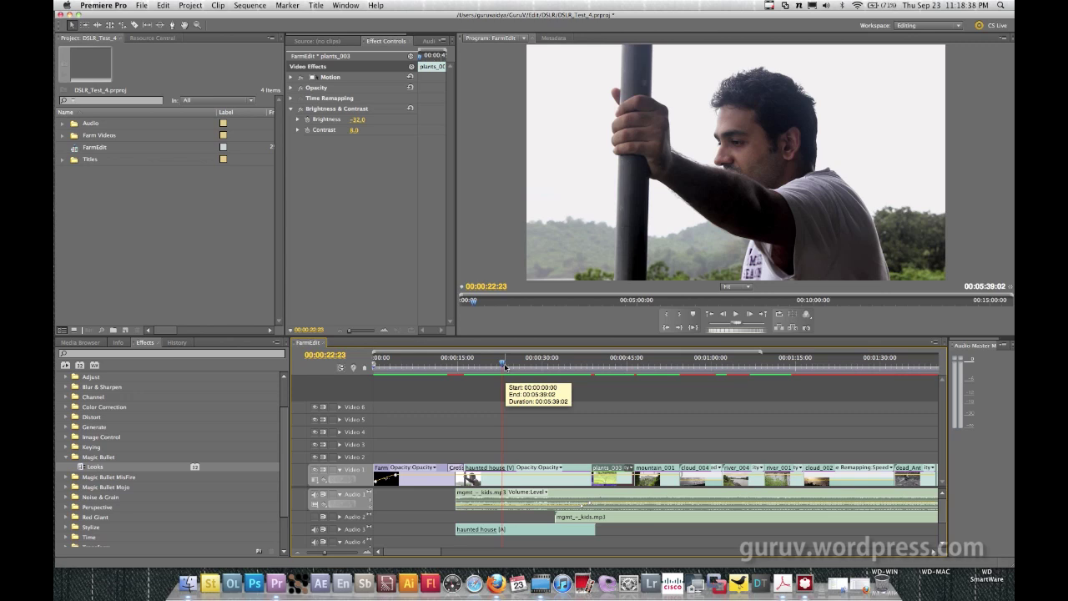
key("ctrl+a")
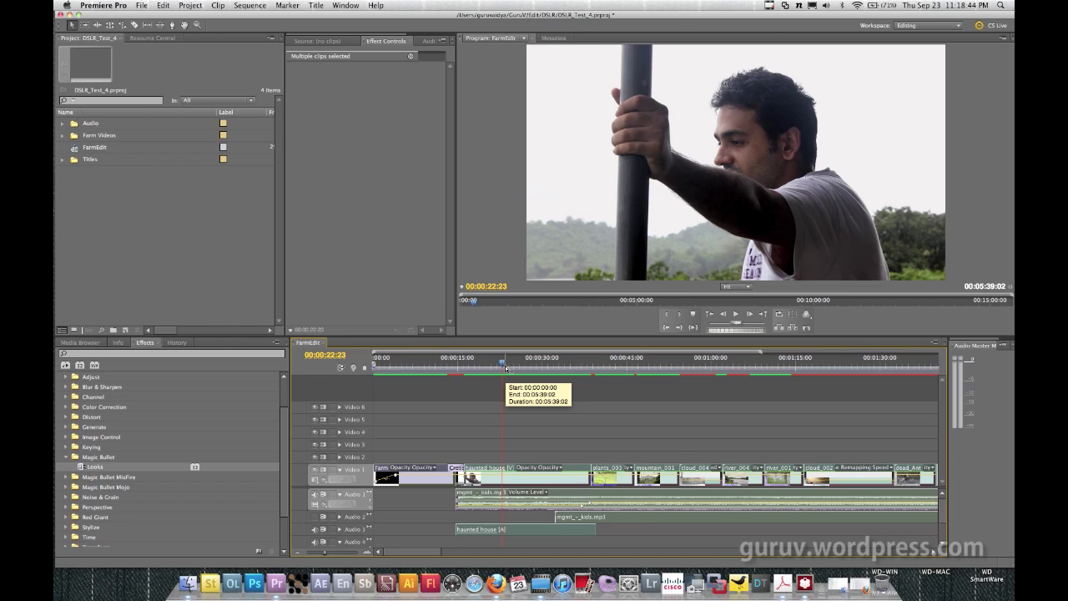
Nest all selected clips into Nested Sequence 04 with Clip > Nest
right_click(577, 481)
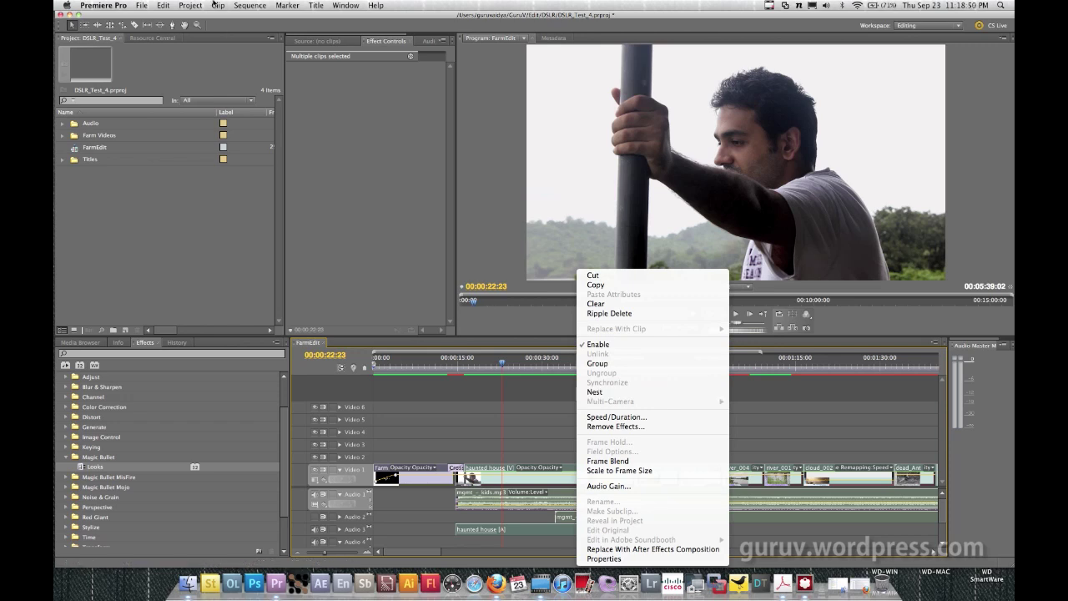
key("Escape")
left_click(218, 6)
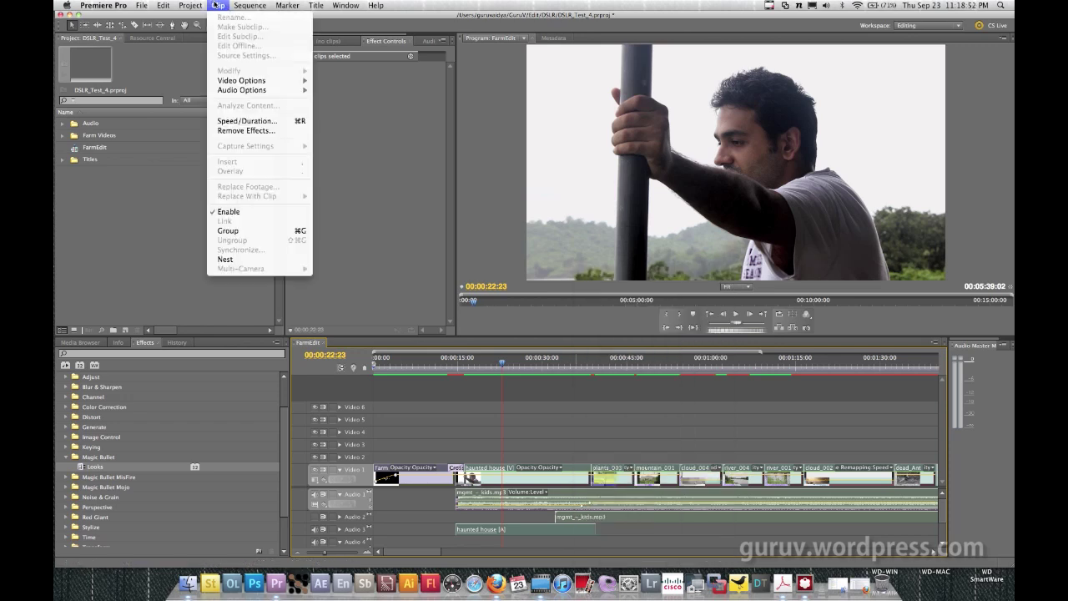
left_click(242, 260)
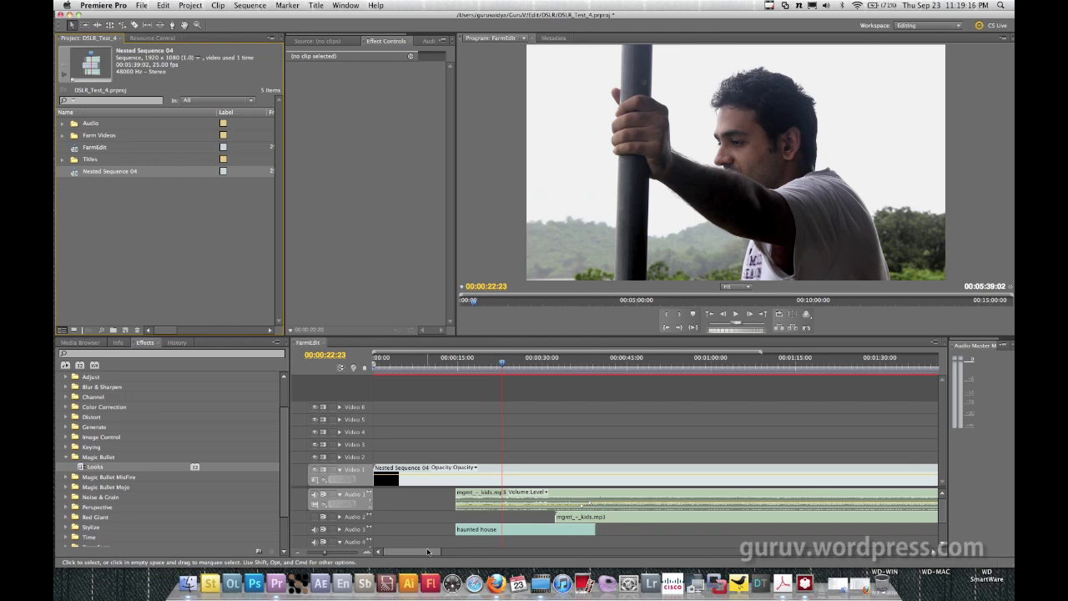
mouse_move(430, 551)
left_mouse_down()
mouse_move(565, 552)
mouse_move(421, 551)
left_mouse_up()
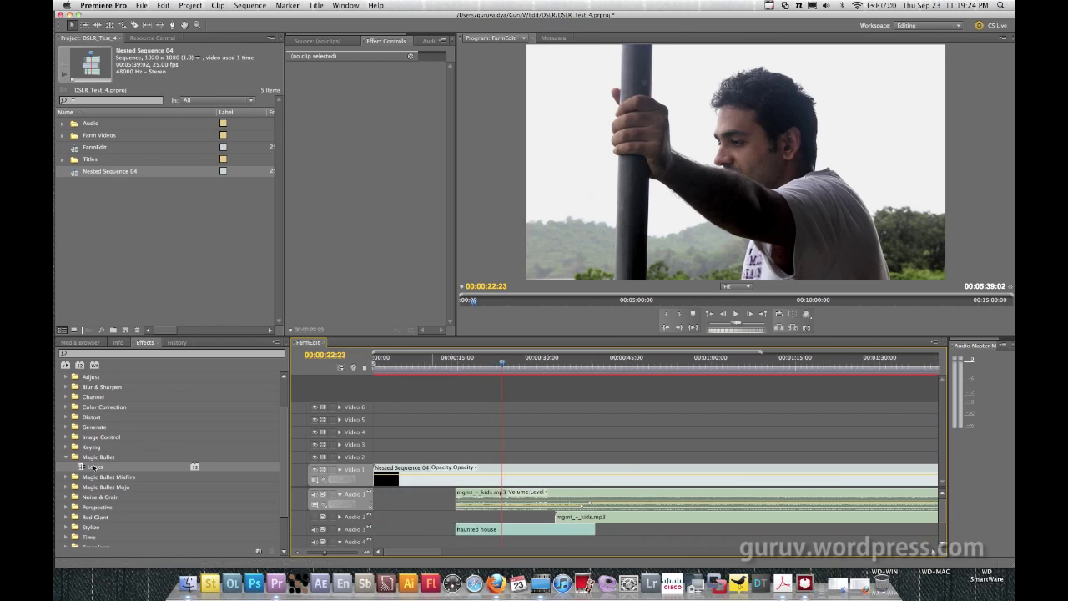
Drop the Magic Bullet Looks effect onto the Nested Sequence 04 clip and expand it
left_click_drag(79, 466, 478, 478)
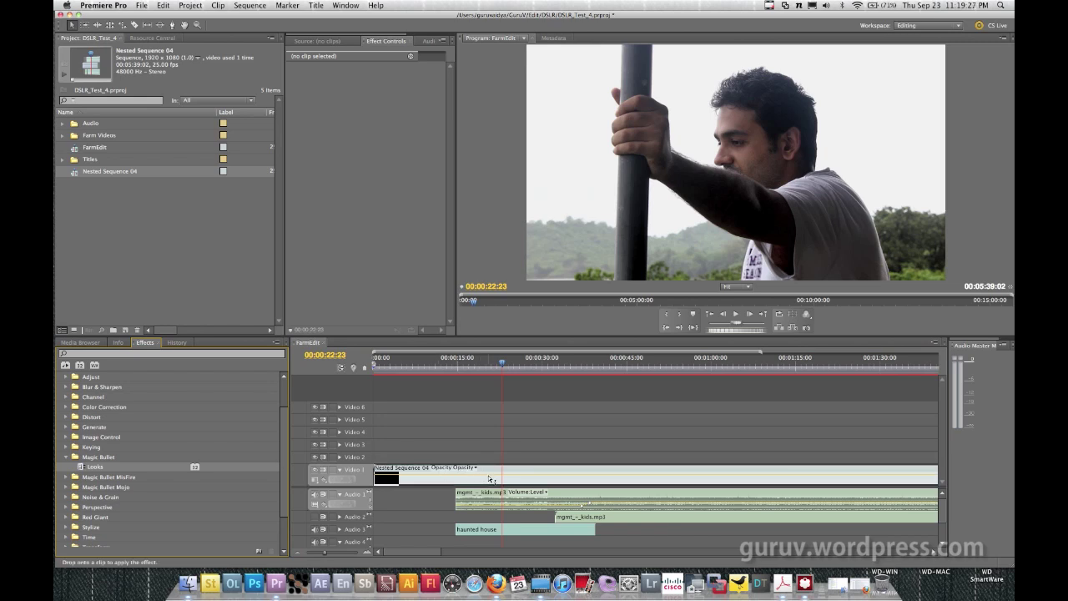
left_click_drag(479, 479, 480, 474)
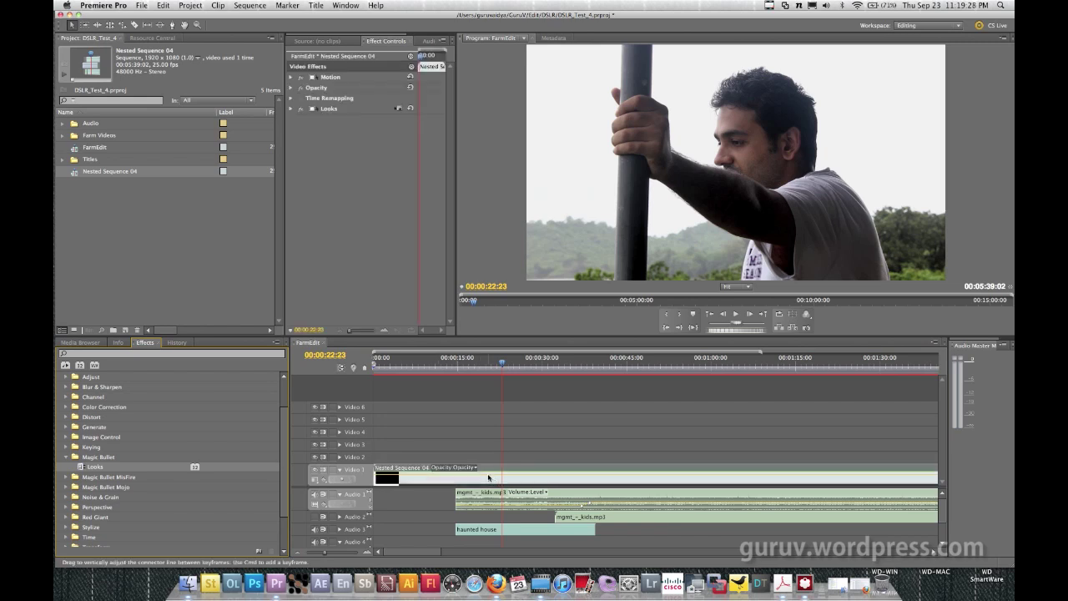
left_click(291, 109)
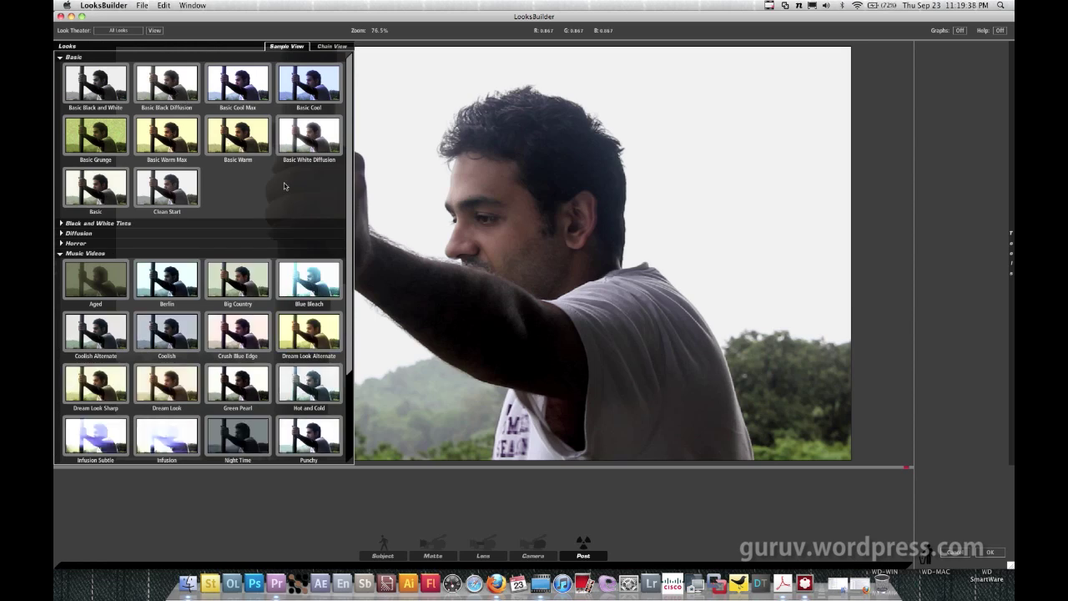
Choose the Basic Warm preset for Nested Sequence 04 and accept it
left_click(233, 140)
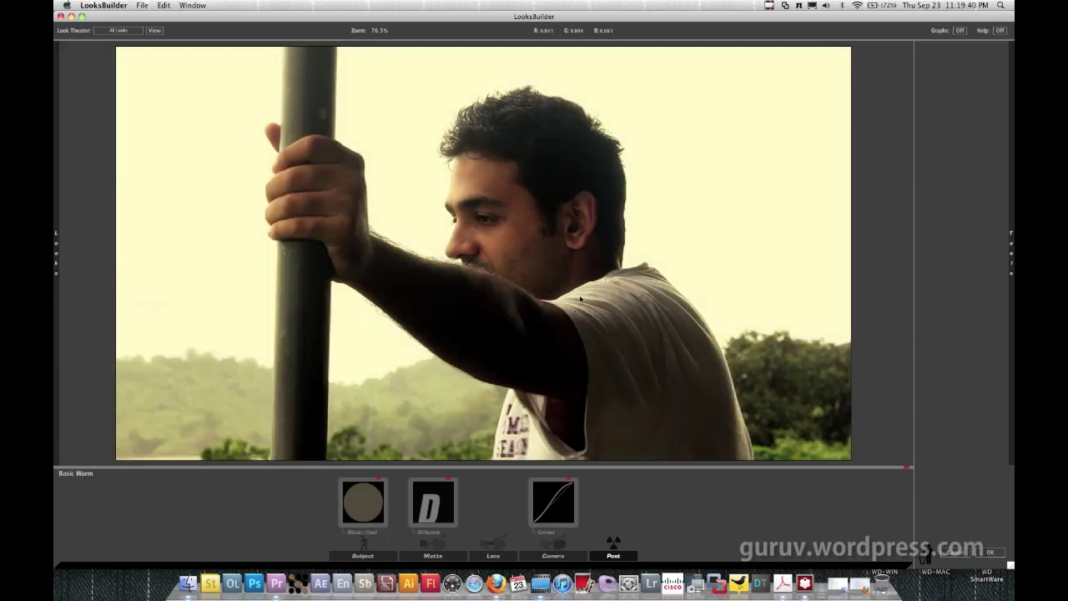
left_click(989, 549)
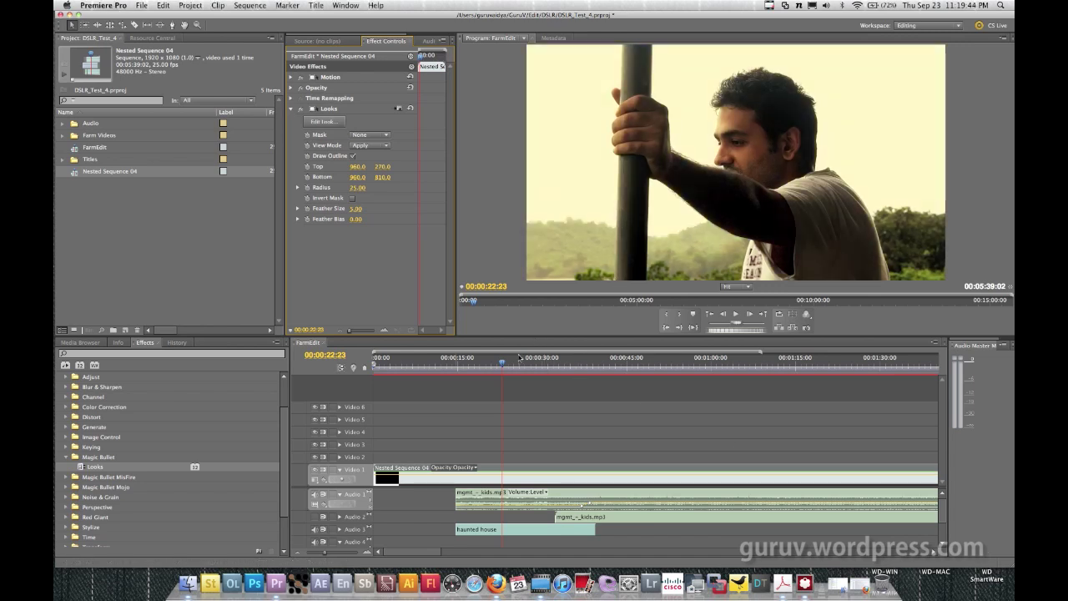
Preview the warm-graded nested sequence back to the river shot and reopen LooksBuilder
left_click_drag(505, 362, 892, 362)
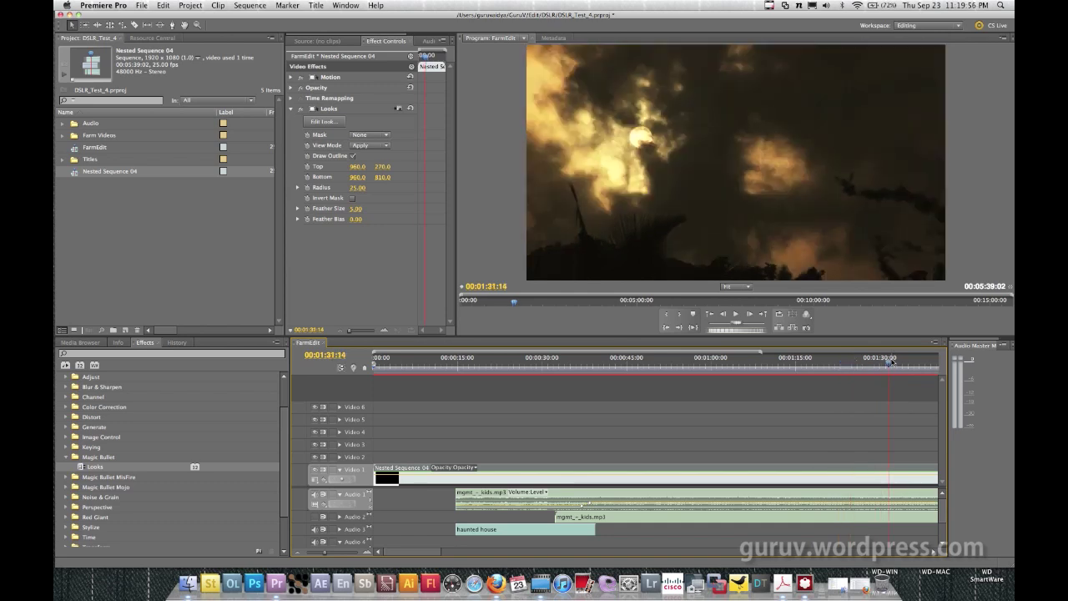
left_click_drag(892, 361, 743, 370)
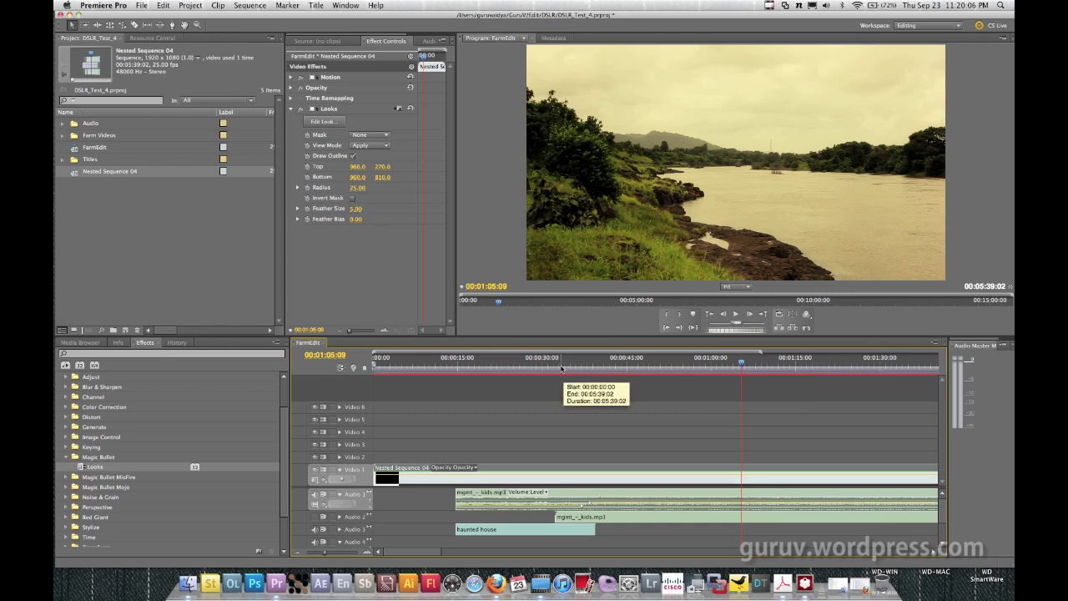
left_click(339, 125)
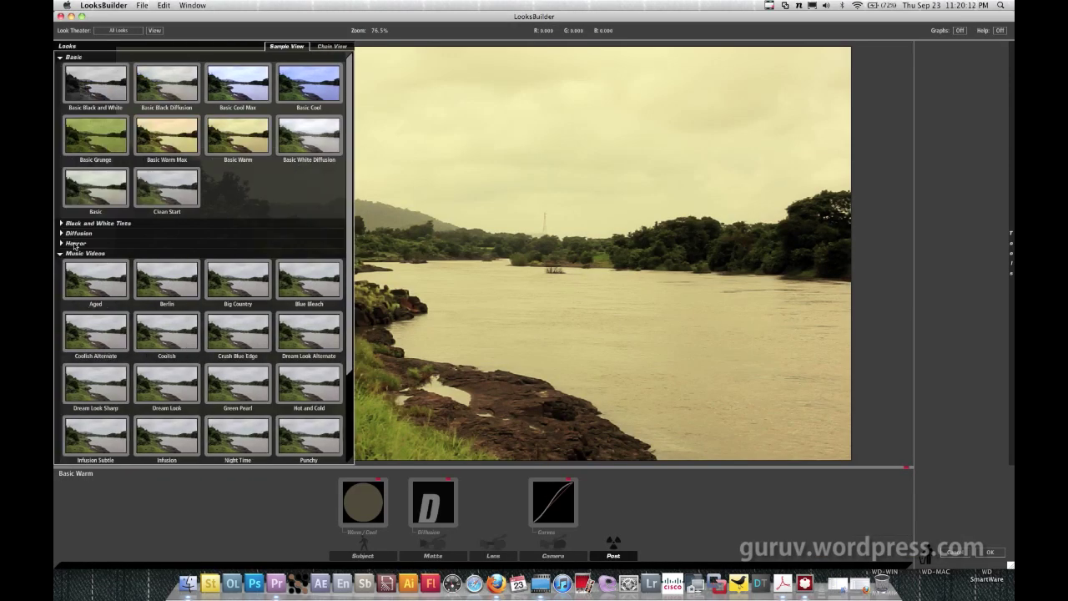
Replace the Basic Warm look with Night Time from the Music Videos looks and accept it
mouse_move(351, 242)
left_click_drag(351, 243, 354, 317)
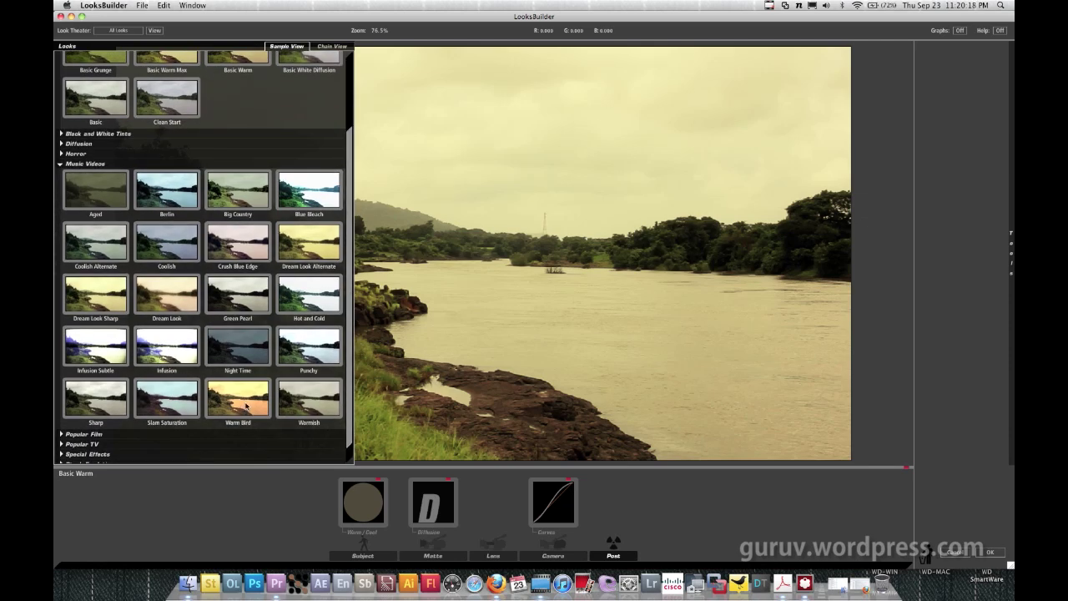
left_click(239, 355)
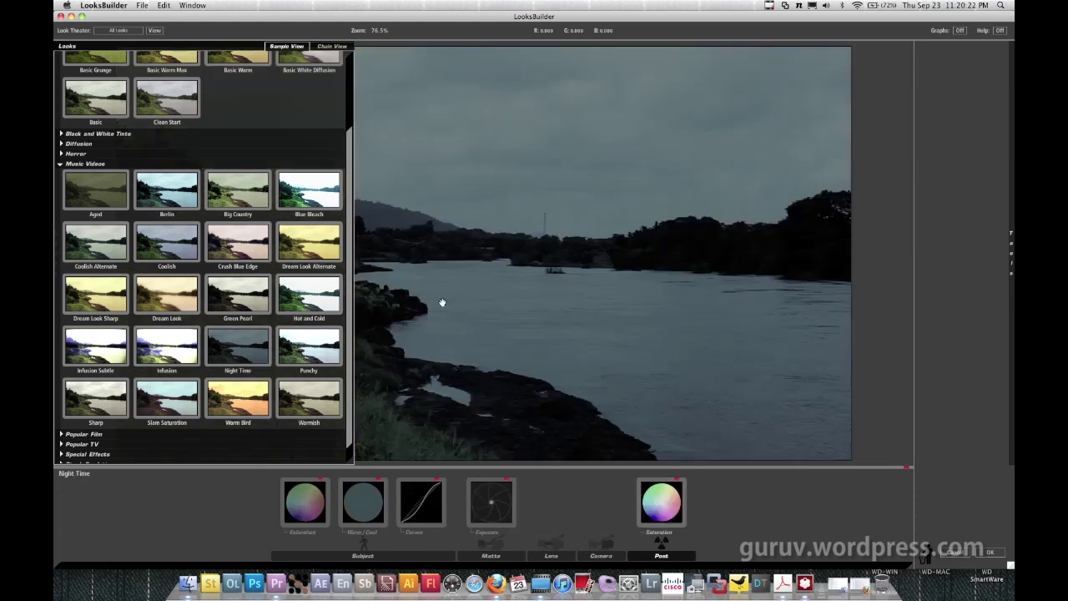
left_click(990, 552)
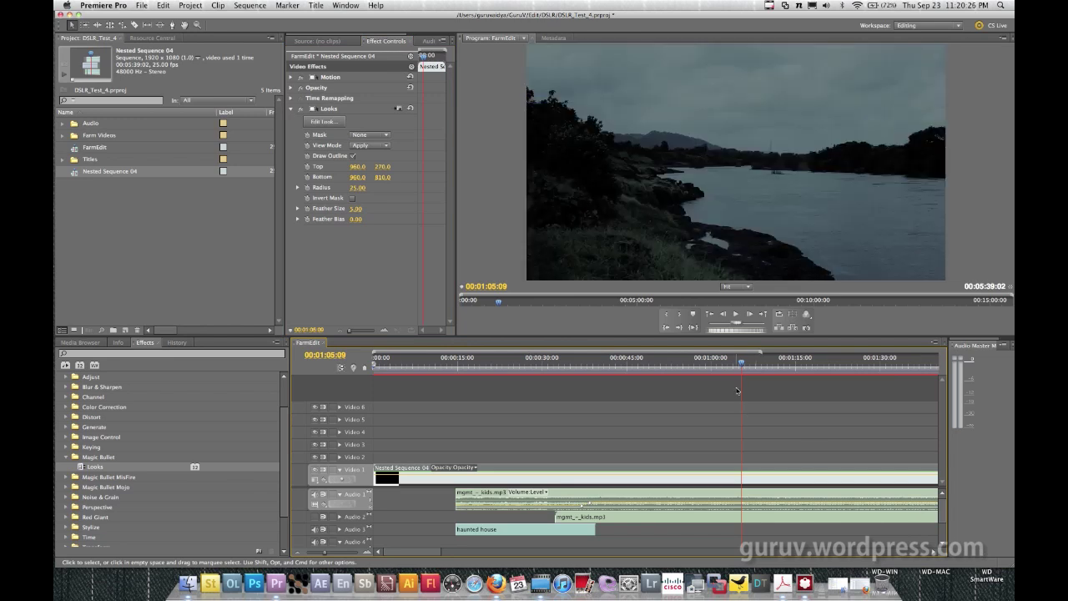
left_click_drag(693, 360, 592, 362)
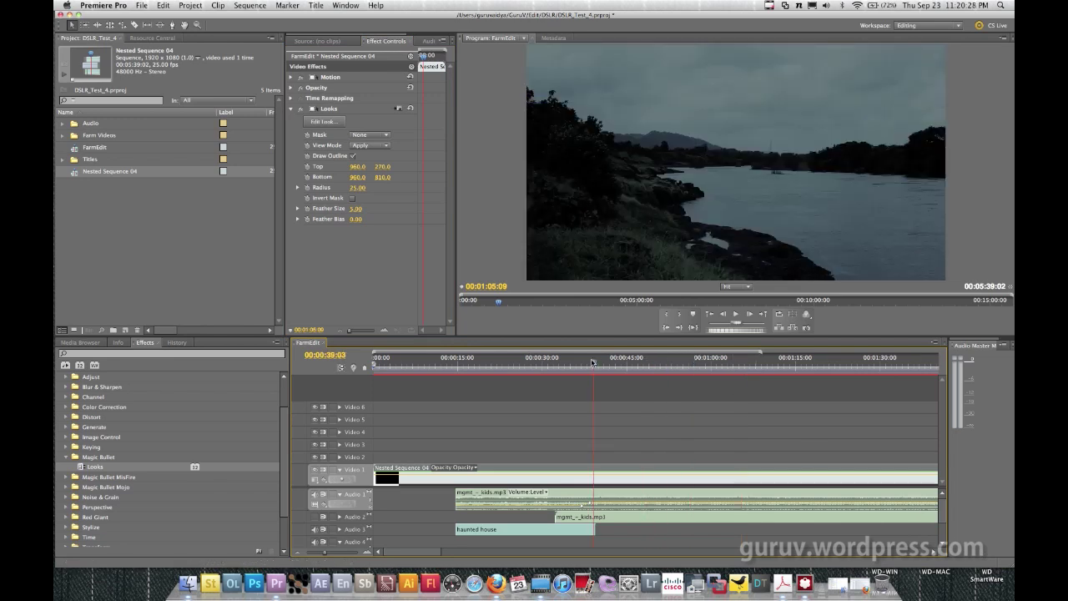
left_click_drag(593, 362, 514, 362)
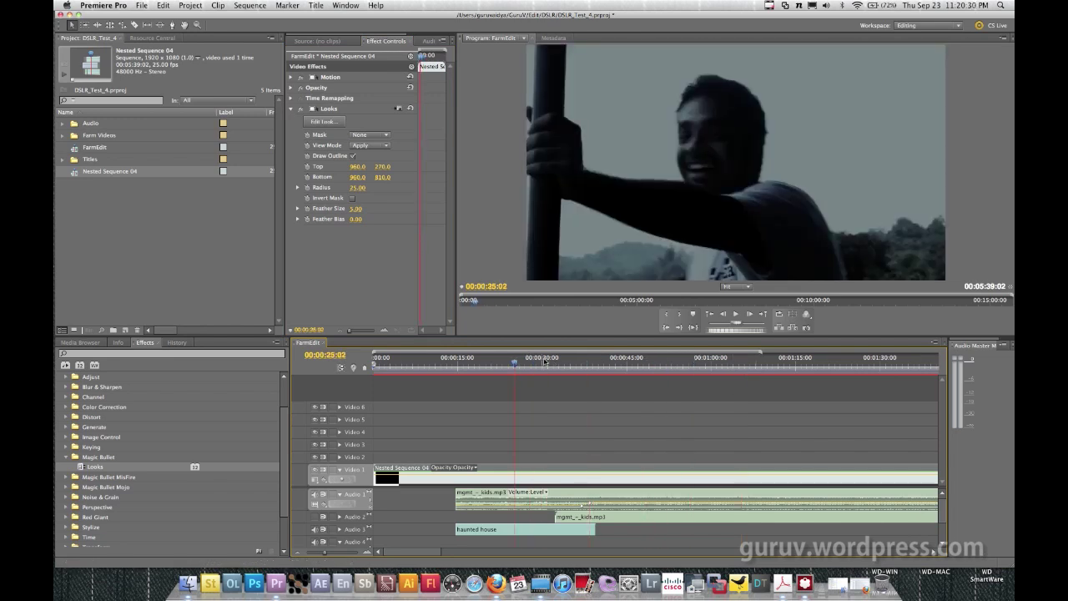
left_click_drag(660, 362, 766, 363)
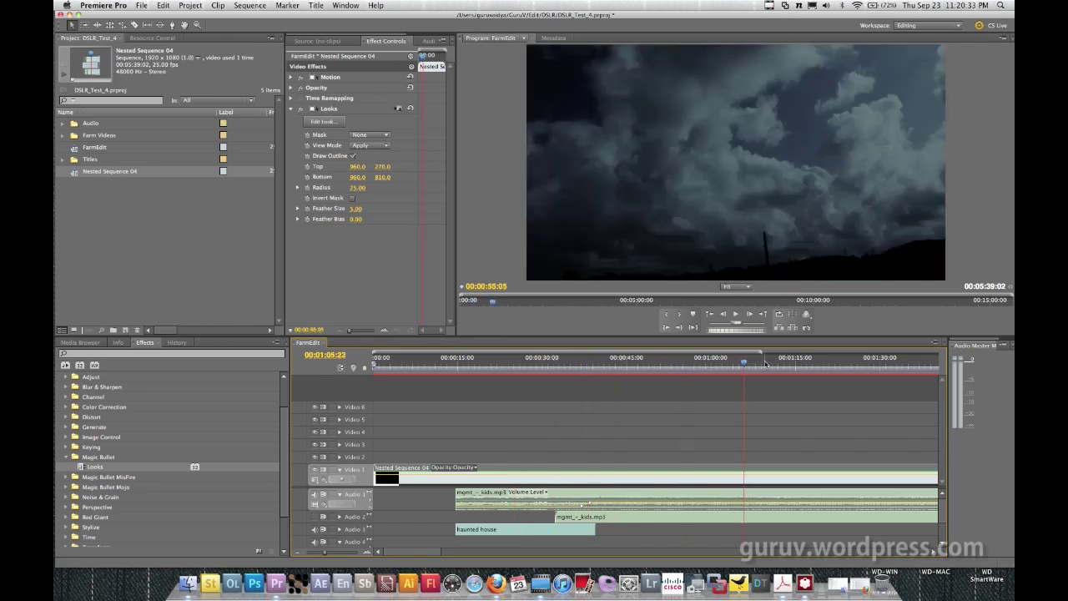
left_click_drag(766, 363, 838, 364)
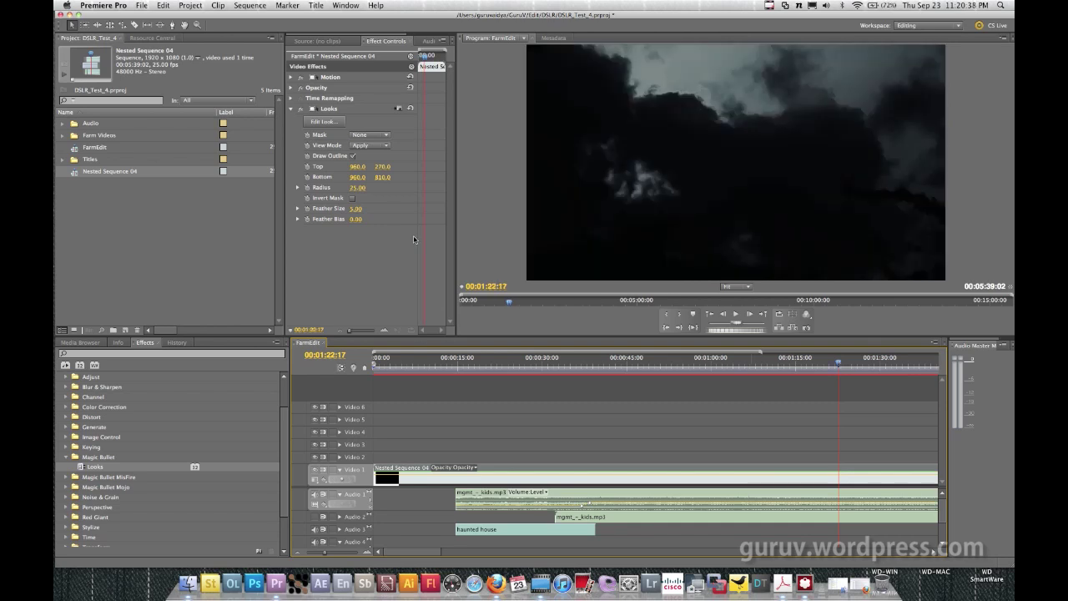
left_click(780, 364)
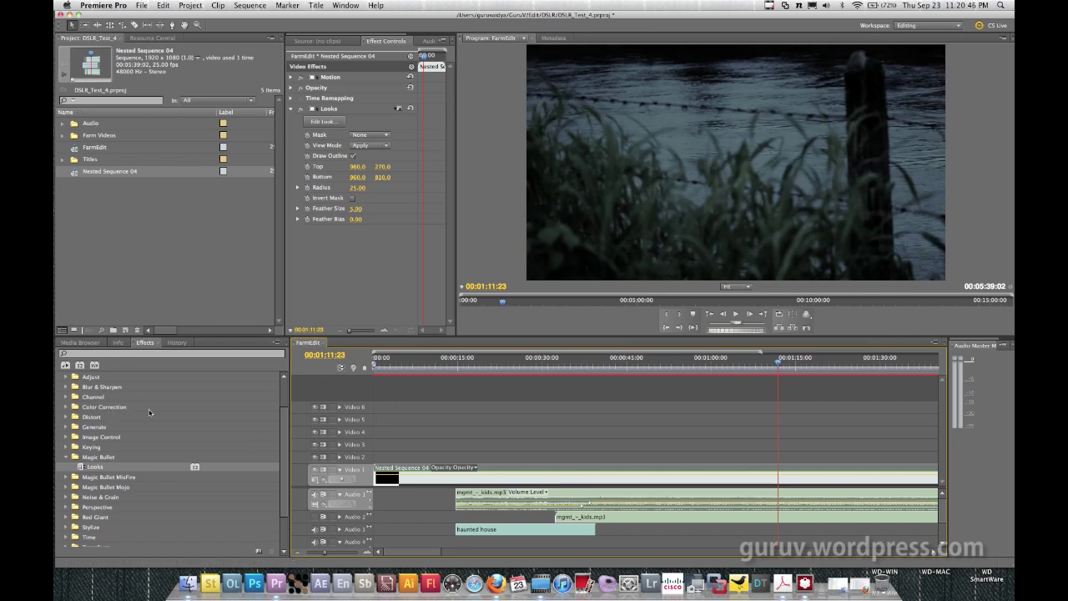
scroll(149, 412, "up", 3)
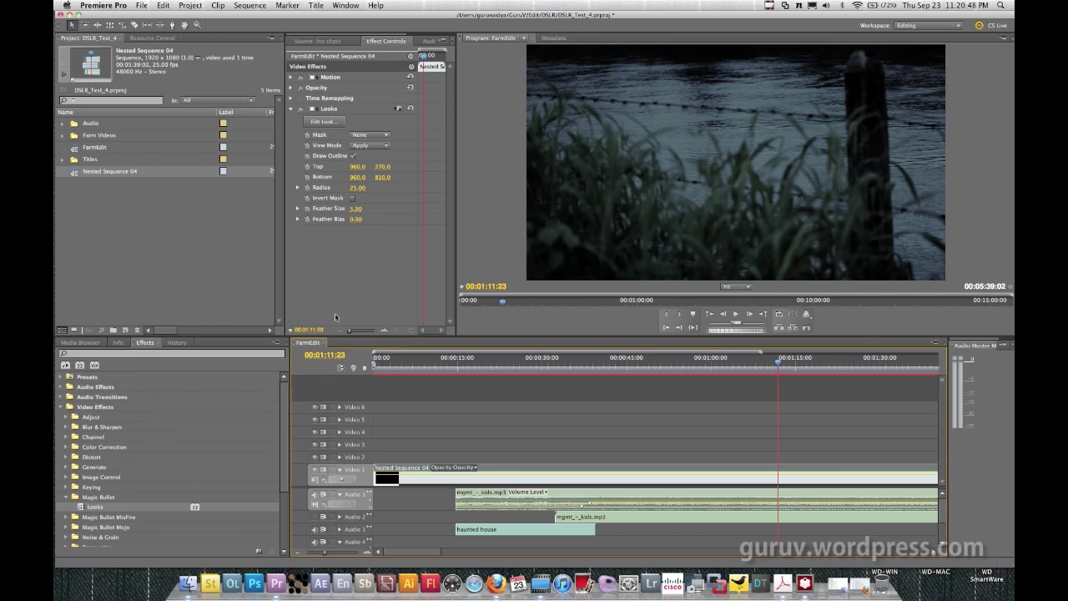